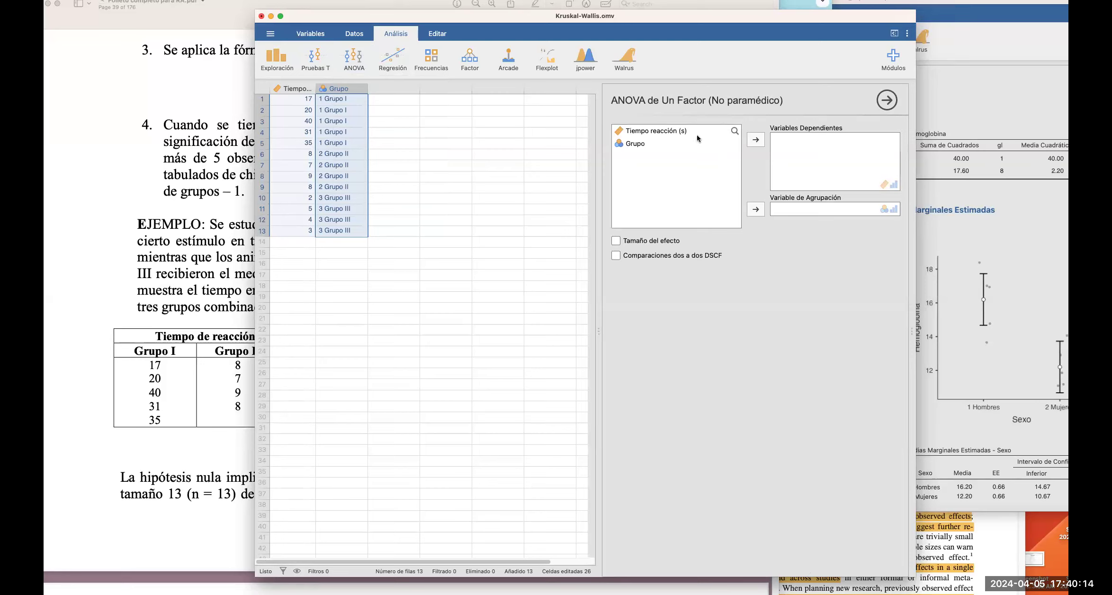
Assign Tiempo reacción (s) as the dependent variable and Grupo as the grouping variable in the non-parametric one-factor ANOVA
{"action": "left_click", "coordinate": [678, 133]}
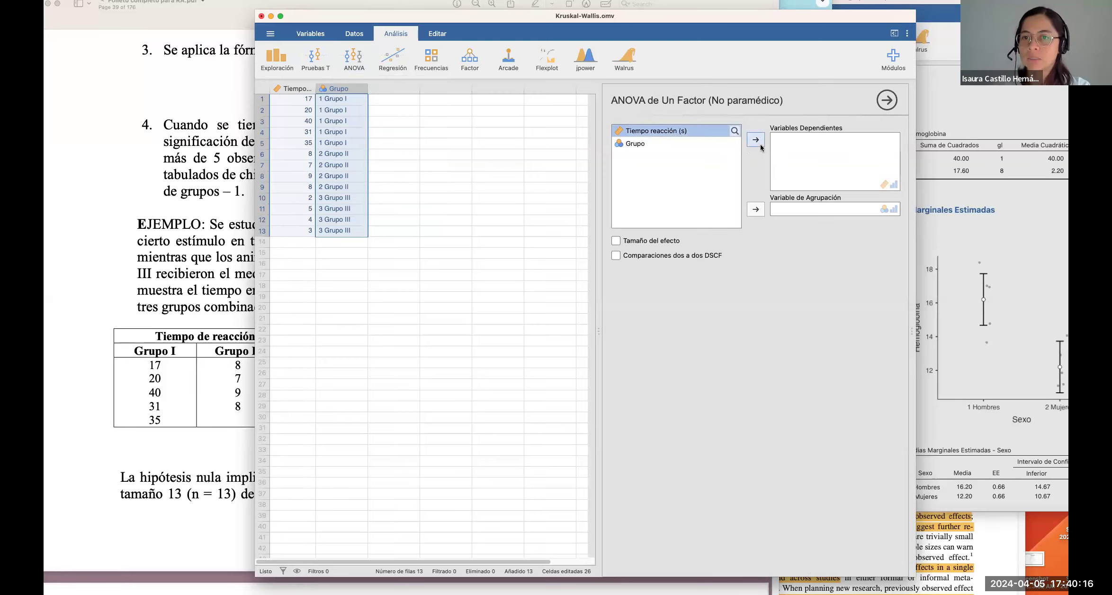
{"action": "left_click", "coordinate": [756, 141]}
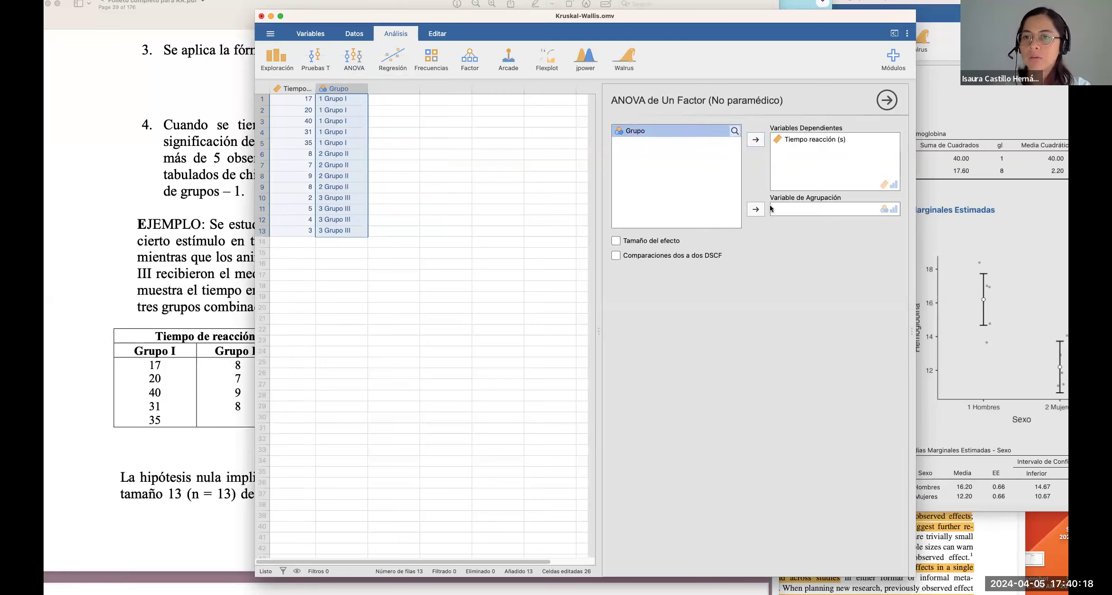
{"action": "left_click", "coordinate": [757, 211]}
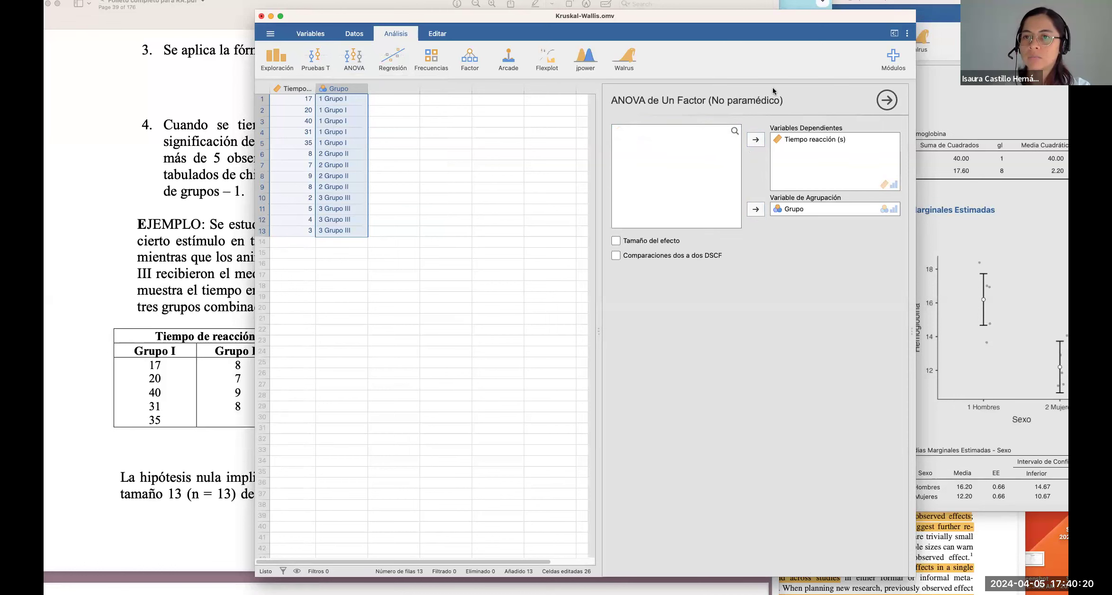
Enlarge the Kruskal-Wallis.omv window and widen its results area to examine the complete Kruskal-Wallis table for Tiempo reacción (s)
{"action": "left_click_drag", "start_coordinate": [779, 21], "coordinate": [631, 18]}
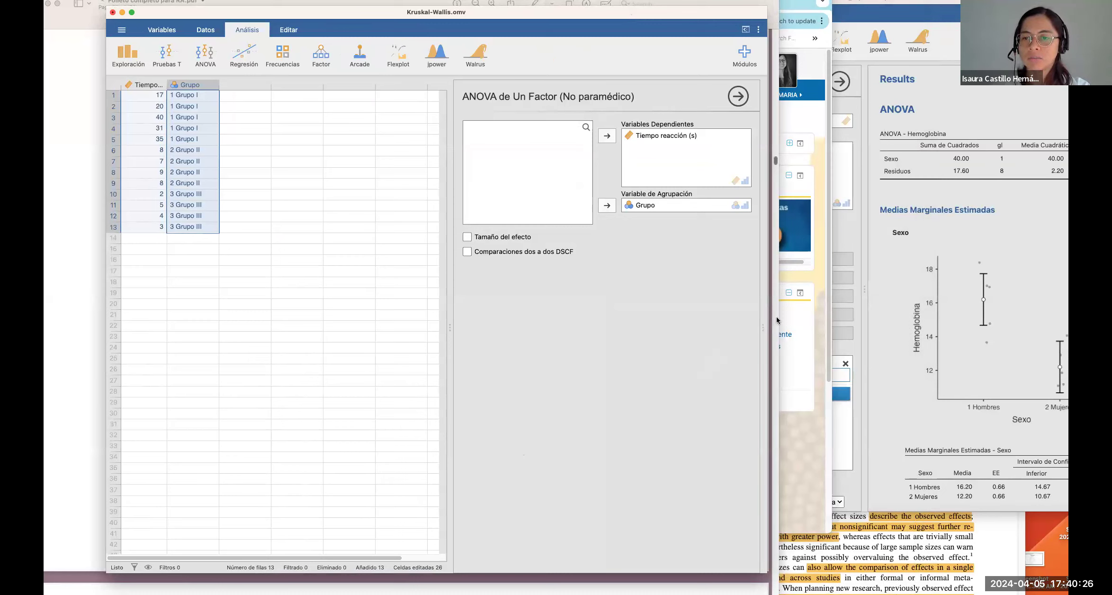
{"action": "left_click_drag", "start_coordinate": [767, 17], "coordinate": [1056, 16]}
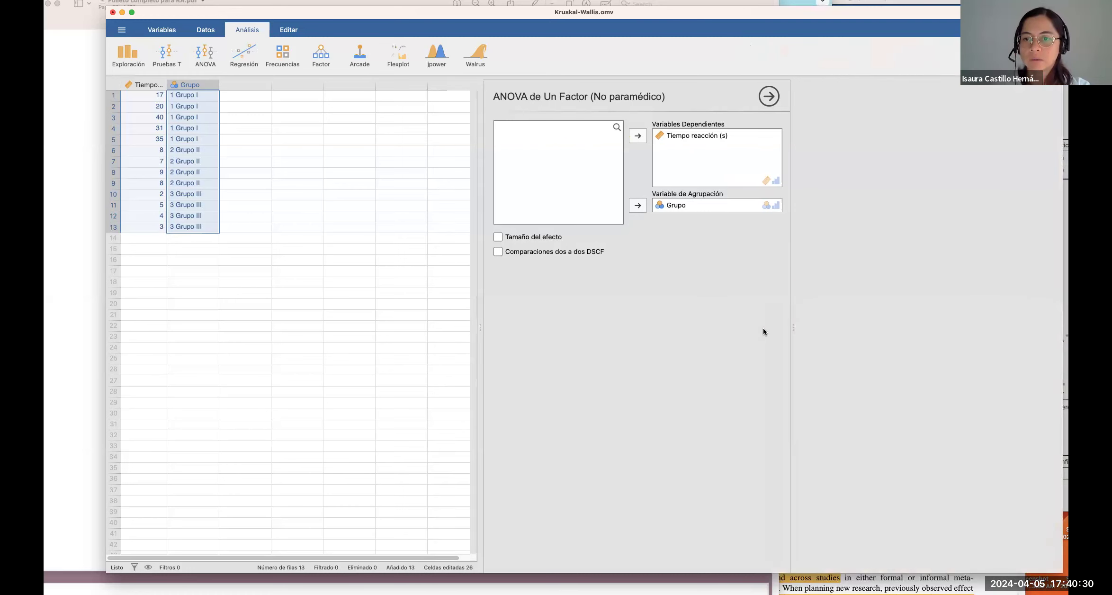
{"action": "left_click_drag", "start_coordinate": [822, 328], "coordinate": [880, 330]}
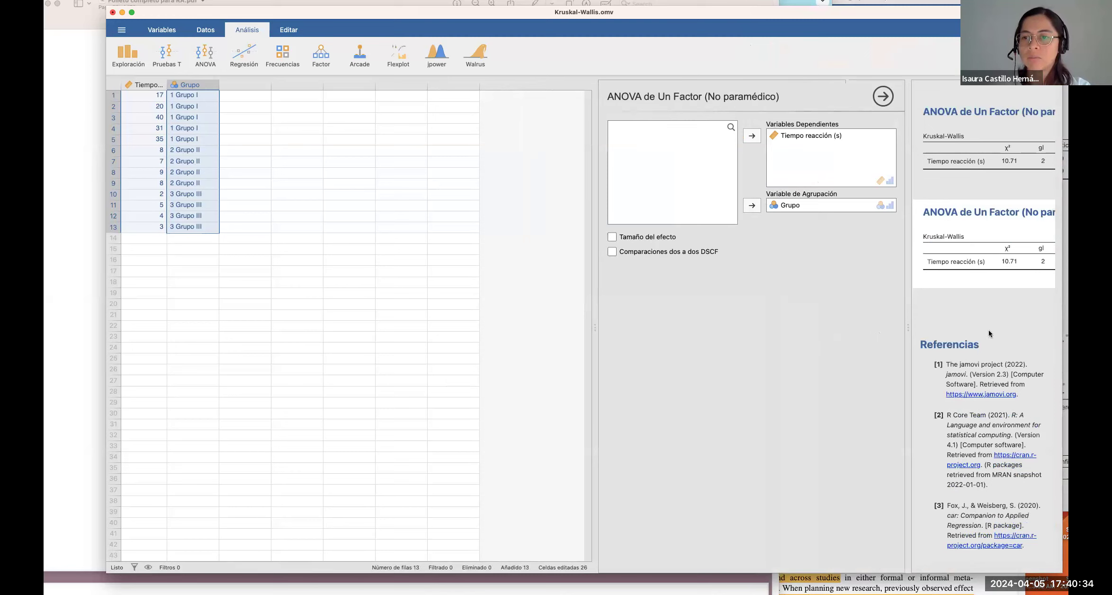
{"action": "left_click_drag", "start_coordinate": [908, 328], "coordinate": [595, 329]}
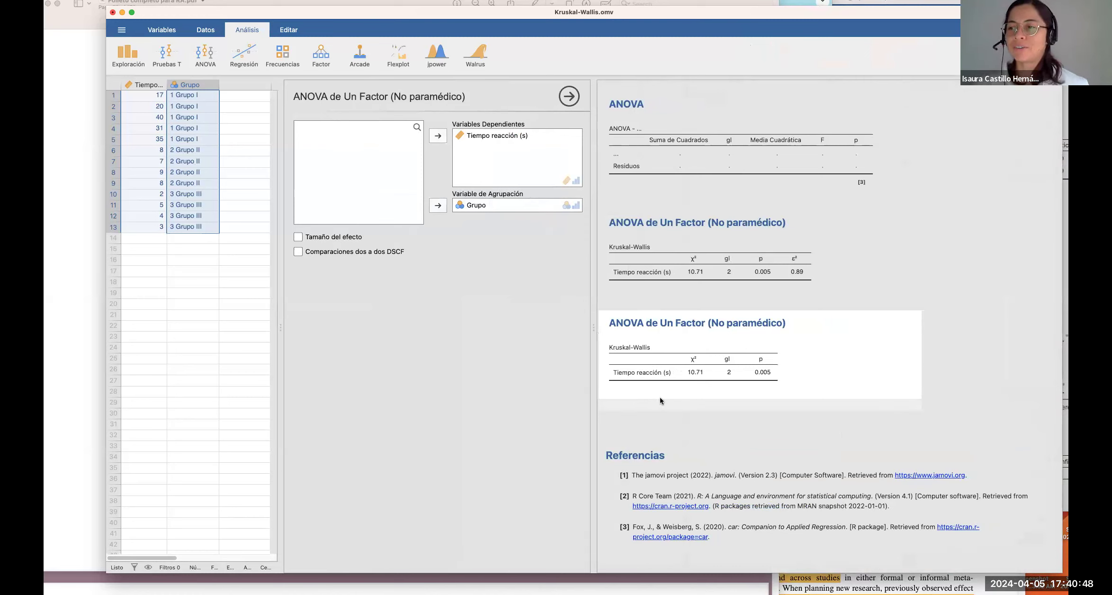
{"action": "left_click", "coordinate": [727, 326]}
{"action": "left_click_drag", "start_coordinate": [756, 326], "coordinate": [782, 326]}
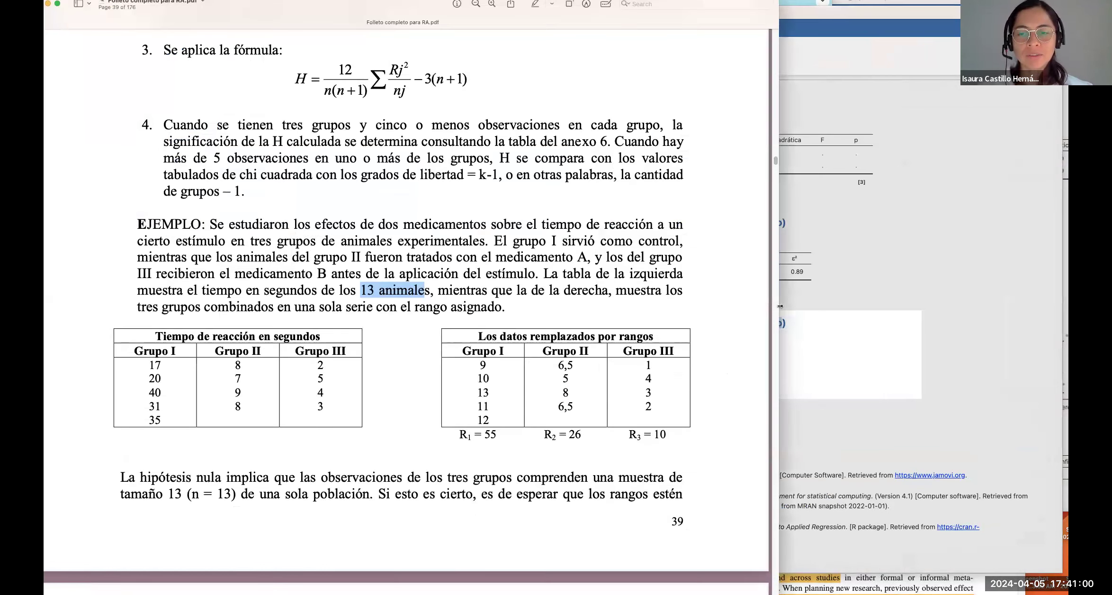
Switch to the PDF Folleto completo para RA, narrow its window, and highlight the calculated H value of the Kruskal-Wallis example
{"action": "left_click_drag", "start_coordinate": [774, 303], "coordinate": [538, 303]}
{"action": "scroll", "coordinate": [379, 406], "scroll_direction": "down", "scroll_amount": 10}
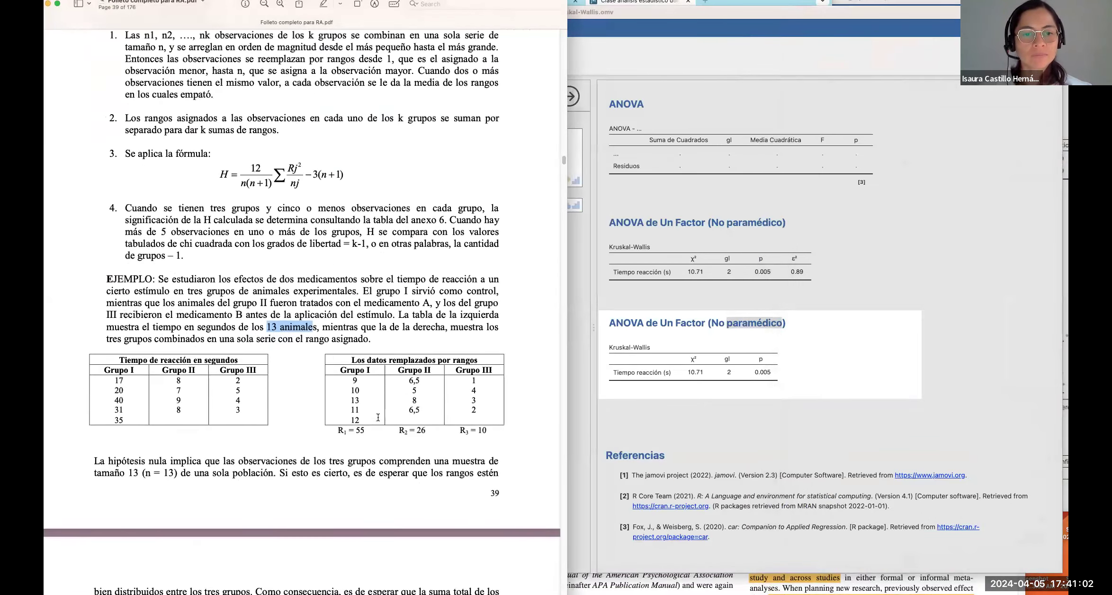
{"action": "scroll", "coordinate": [379, 405], "scroll_direction": "down", "scroll_amount": 5}
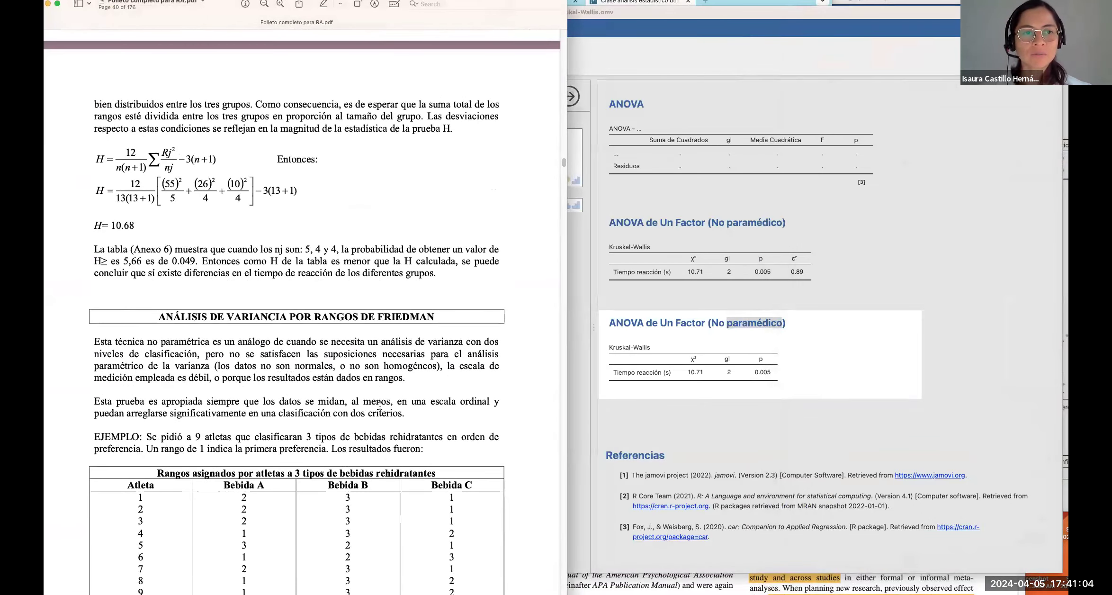
{"action": "scroll", "coordinate": [378, 405], "scroll_direction": "up", "scroll_amount": 1}
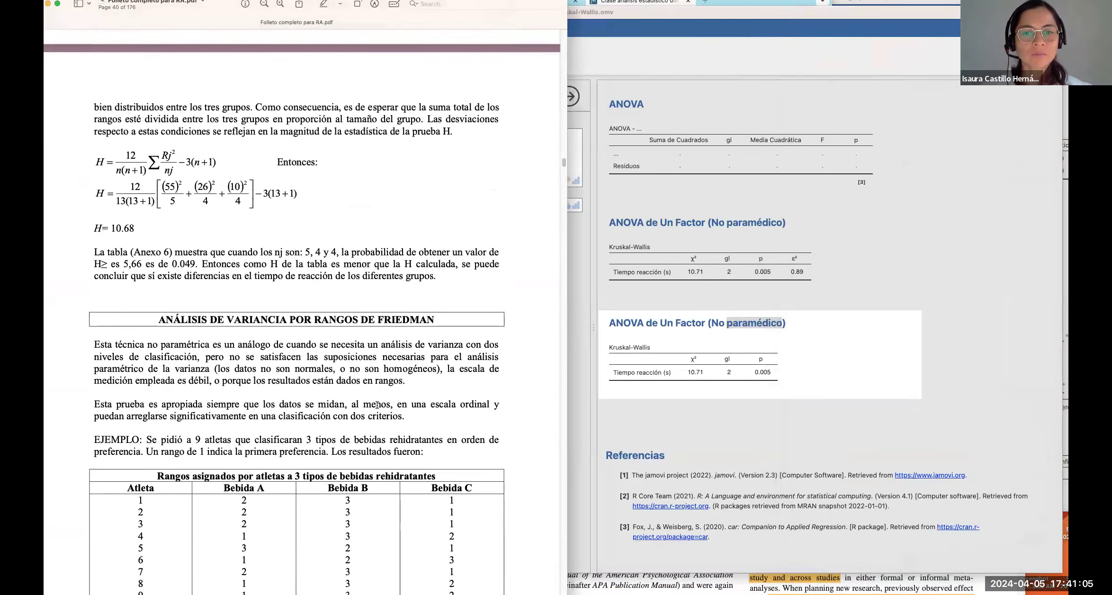
{"action": "double_click", "coordinate": [113, 229]}
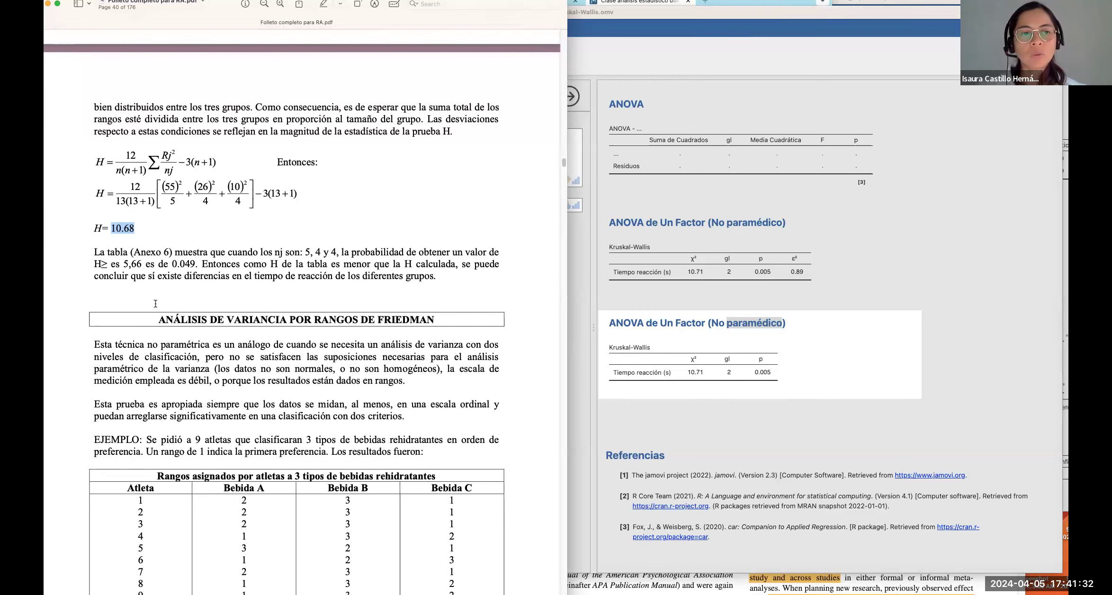
Compare the PDF's worked Kruskal-Wallis example and rank tables with the chi-square and p results in jamovi
{"action": "left_click", "coordinate": [686, 369]}
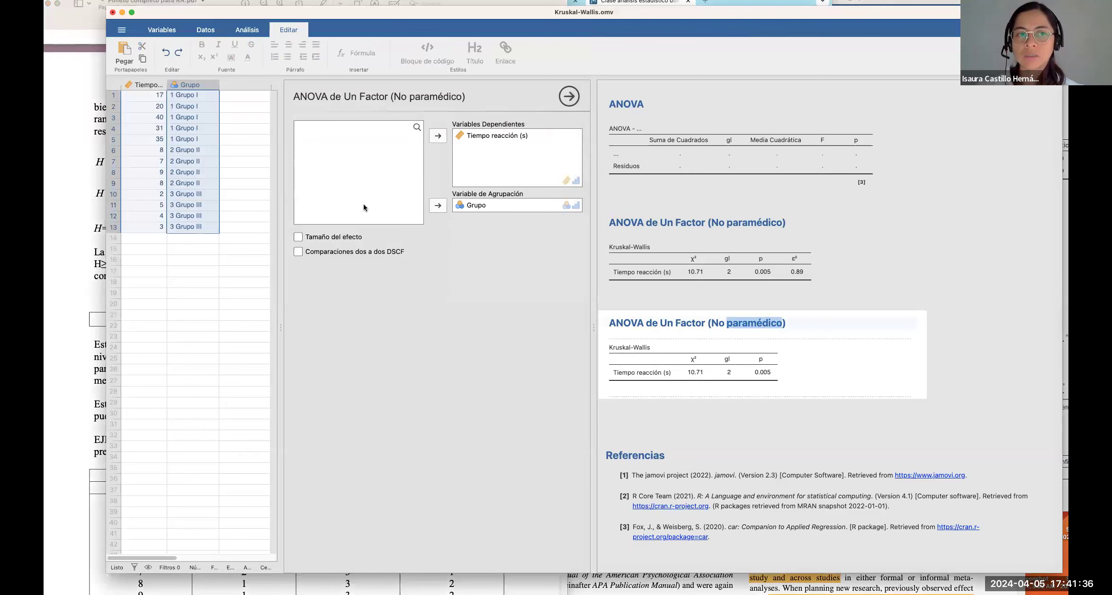
{"action": "left_click", "coordinate": [87, 195]}
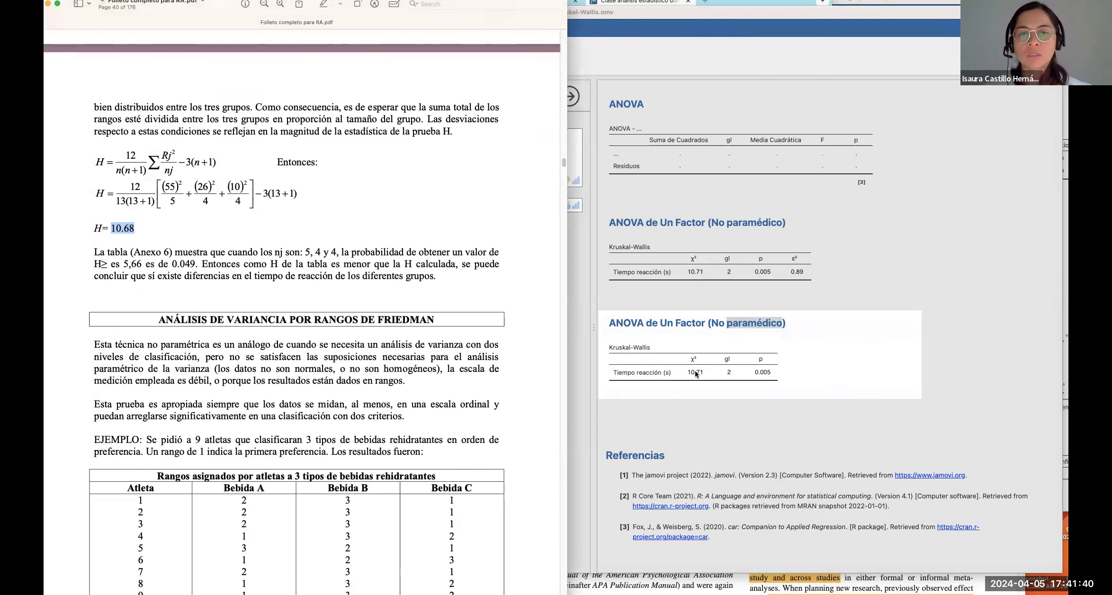
{"action": "left_click", "coordinate": [754, 371]}
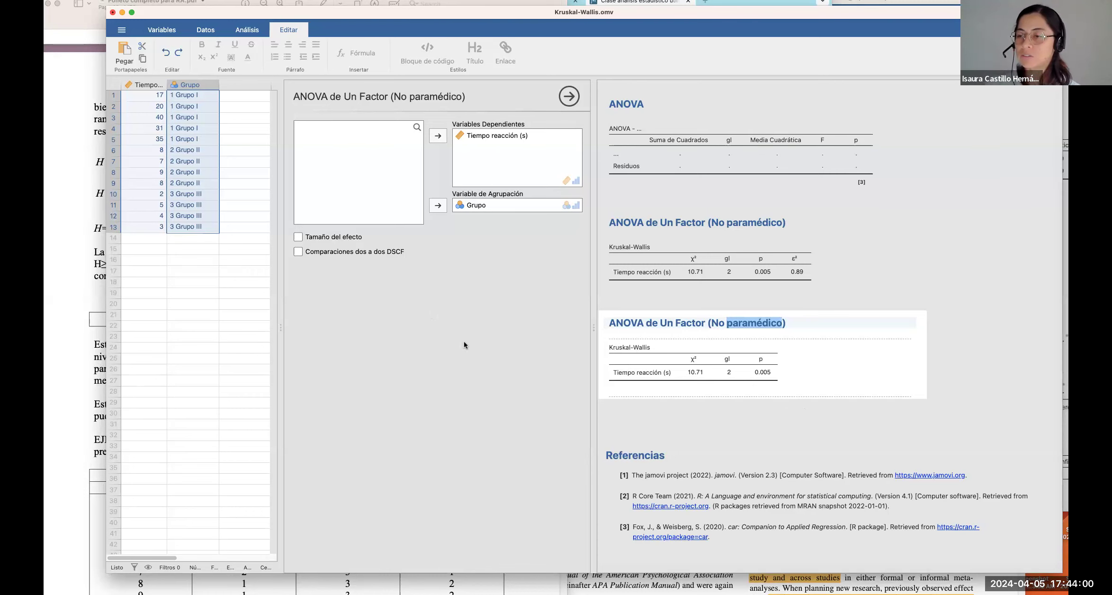
{"action": "left_click", "coordinate": [90, 307]}
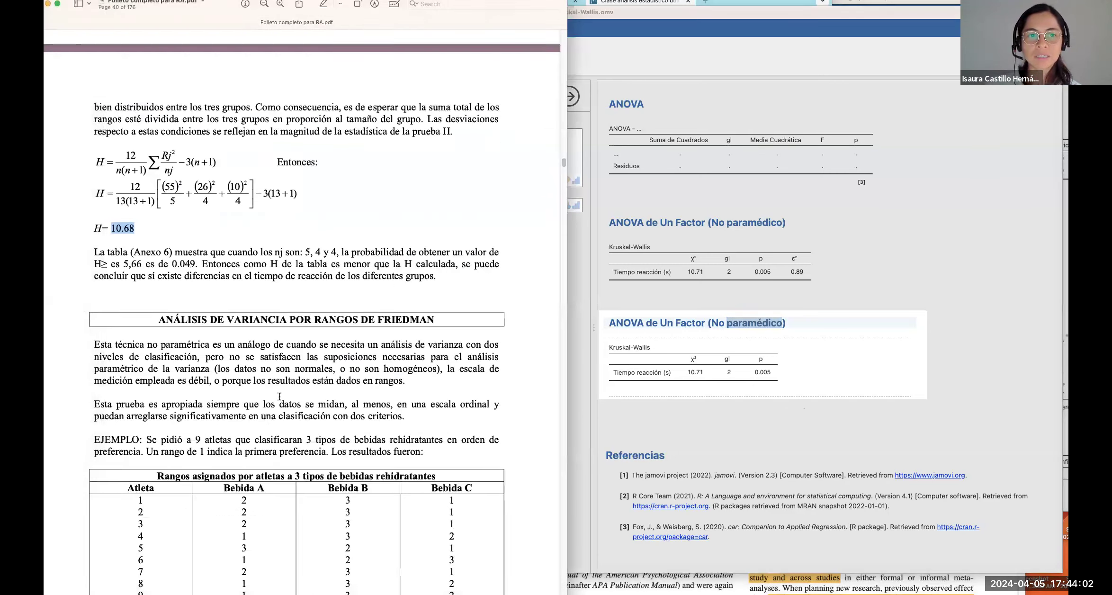
{"action": "scroll", "coordinate": [400, 266], "scroll_direction": "up", "scroll_amount": 10}
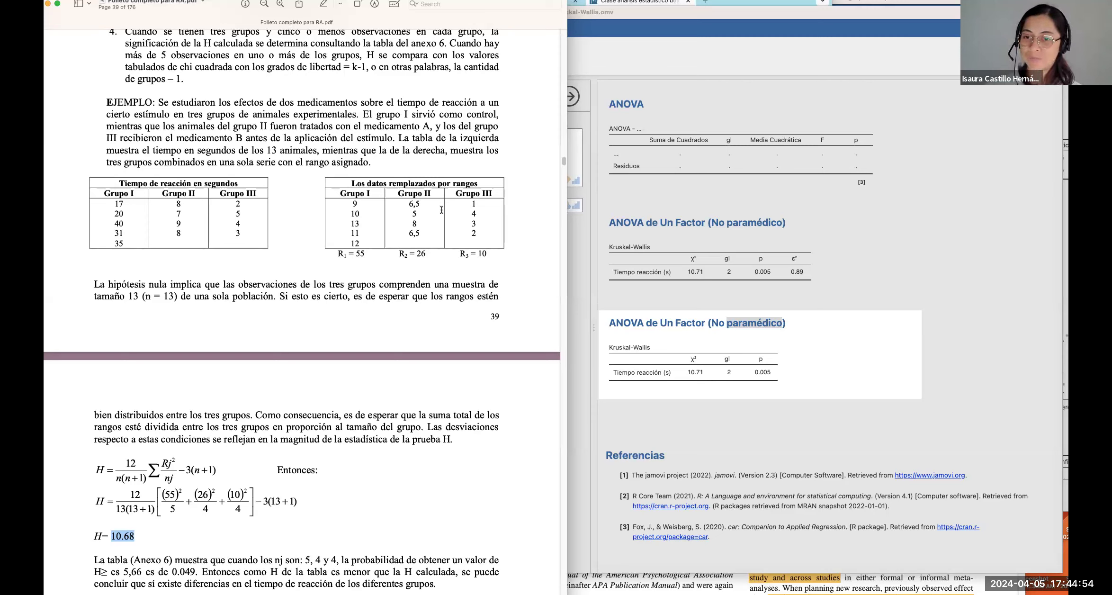
{"action": "left_click", "coordinate": [889, 255]}
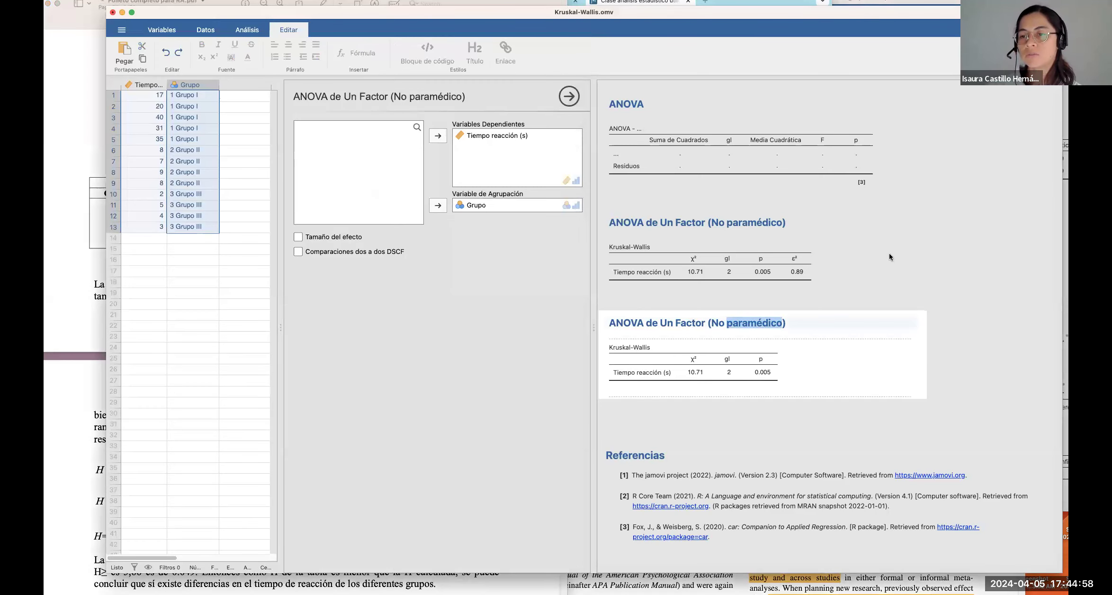
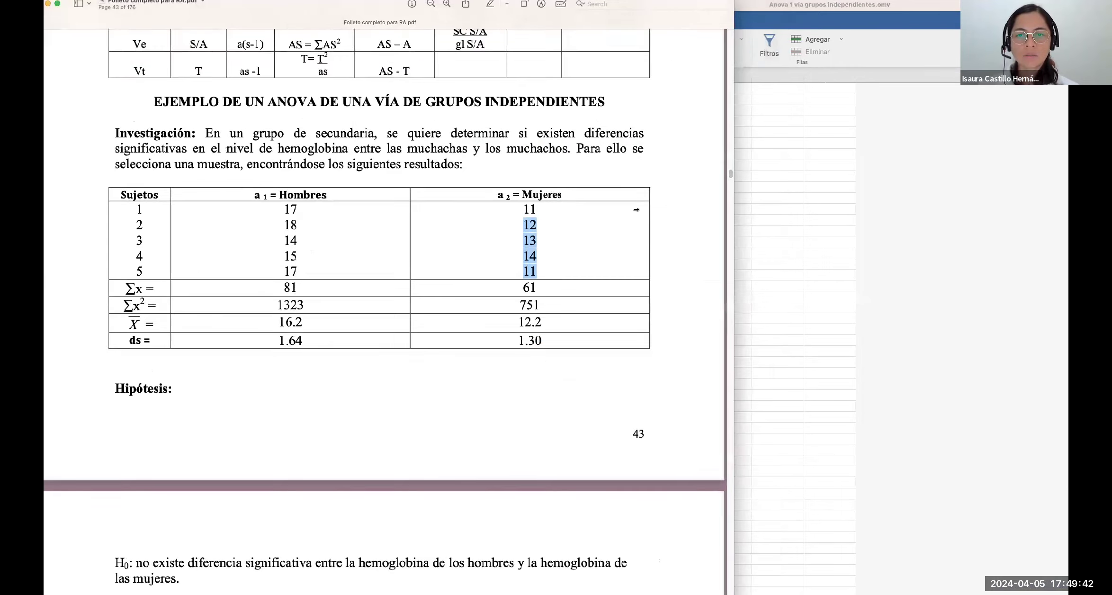
Compare the PDF's hemoglobin example with the Anova 1 vía grupos independientes.omv data, highlighting the Hemoglobina values of Hombres and of Mujeres
{"action": "left_click", "coordinate": [677, 263]}
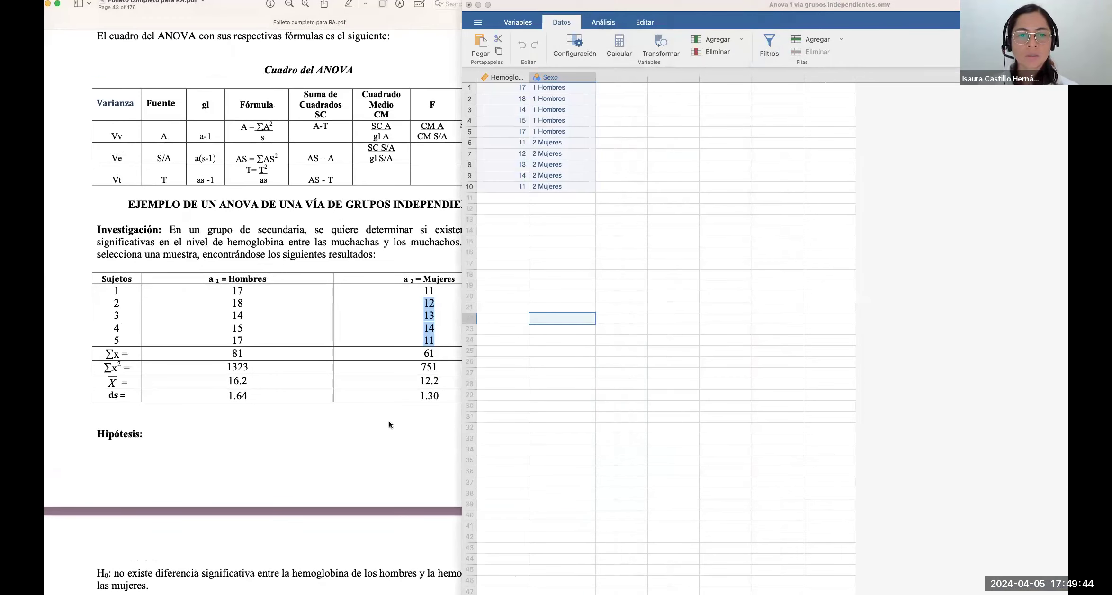
{"action": "scroll", "coordinate": [284, 285], "scroll_direction": "down", "scroll_amount": 5}
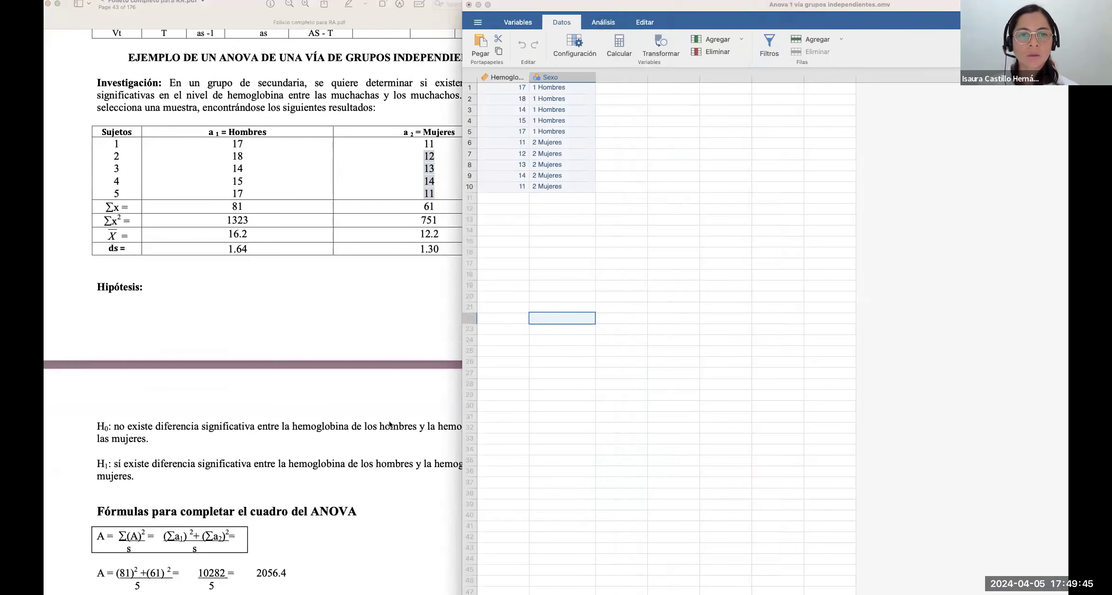
{"action": "left_click", "coordinate": [515, 88]}
{"action": "left_click", "coordinate": [511, 122]}
{"action": "left_click_drag", "start_coordinate": [517, 88], "coordinate": [518, 127]}
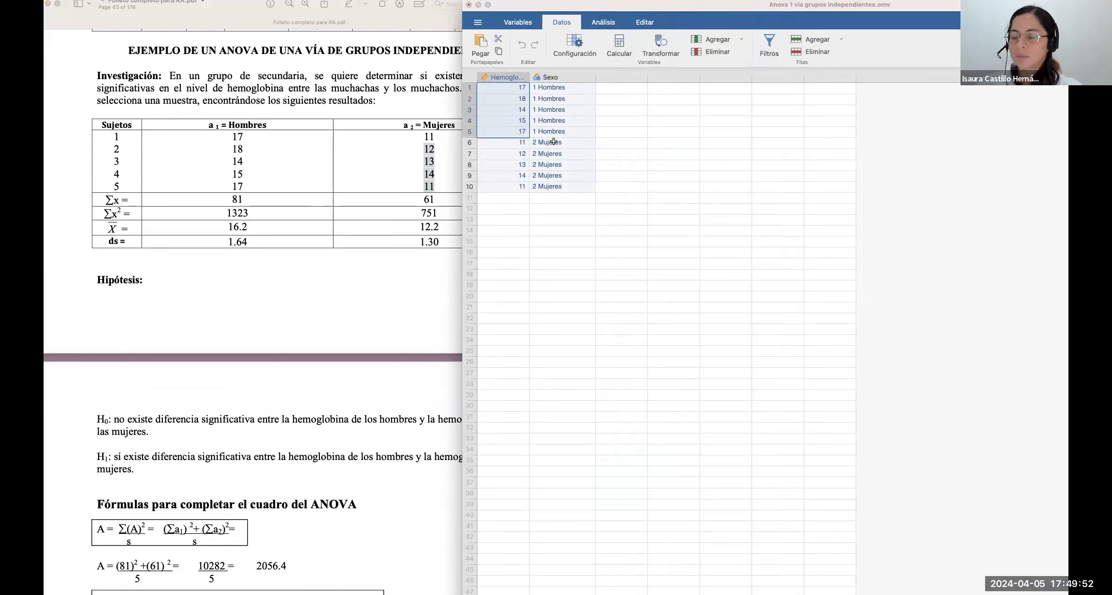
{"action": "left_click_drag", "start_coordinate": [517, 143], "coordinate": [516, 185]}
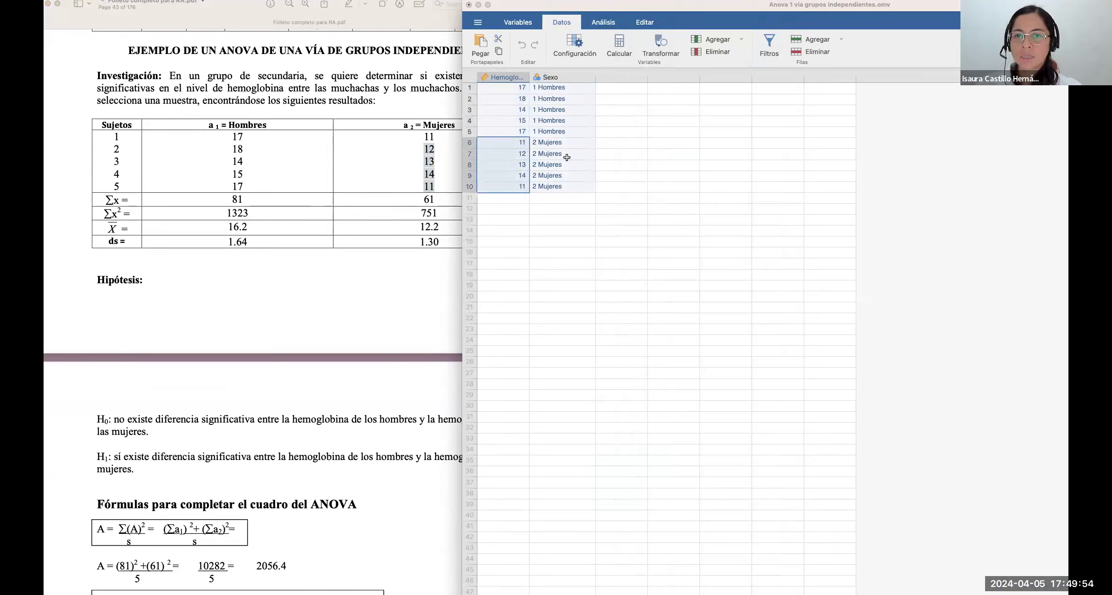
{"action": "left_click", "coordinate": [563, 177]}
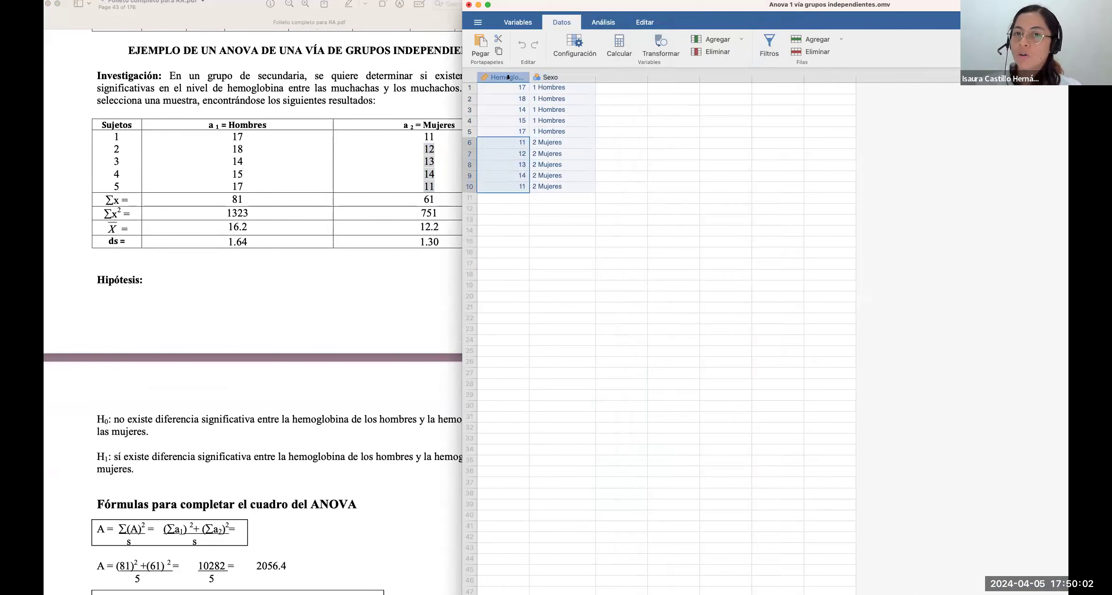
{"action": "left_click_drag", "start_coordinate": [508, 77], "coordinate": [570, 75]}
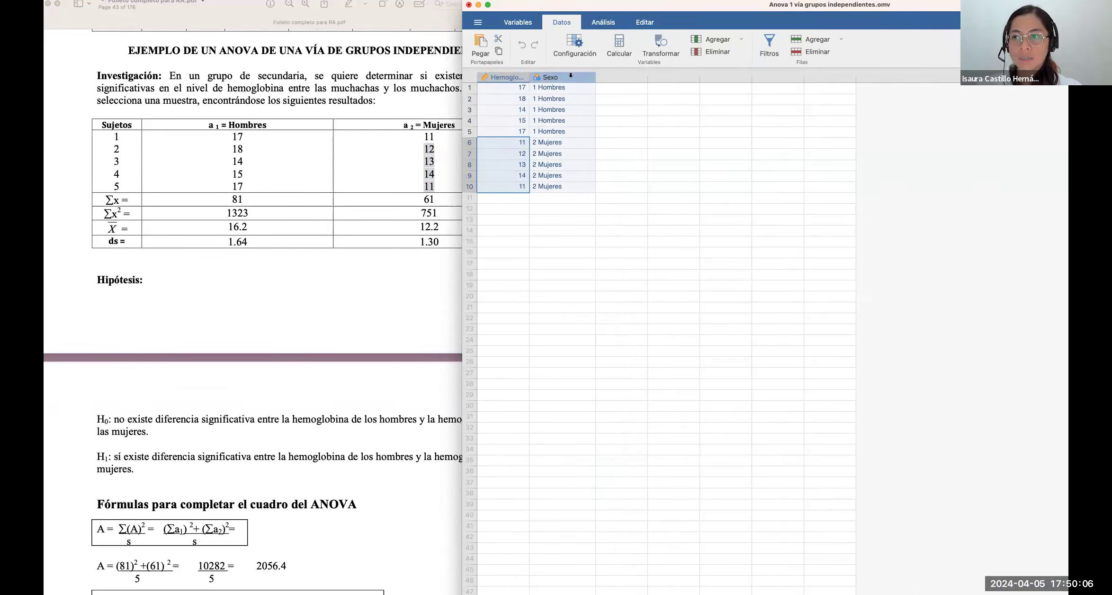
Start a parametric ANOVA analysis on the hemoglobin data, using the general ANOVA option
{"action": "left_click", "coordinate": [607, 18]}
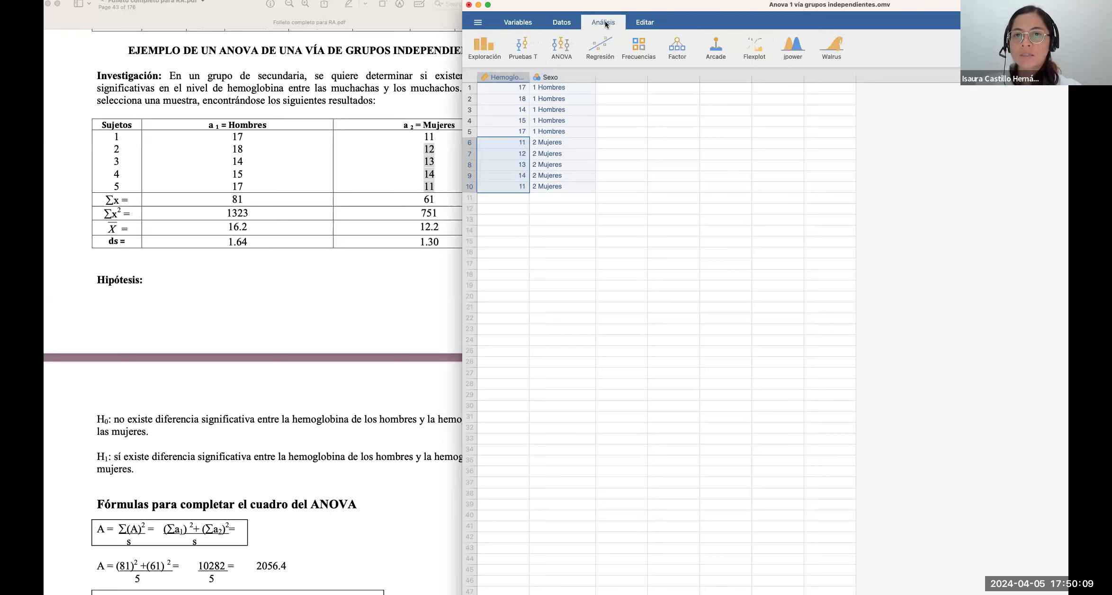
{"action": "left_click", "coordinate": [564, 54]}
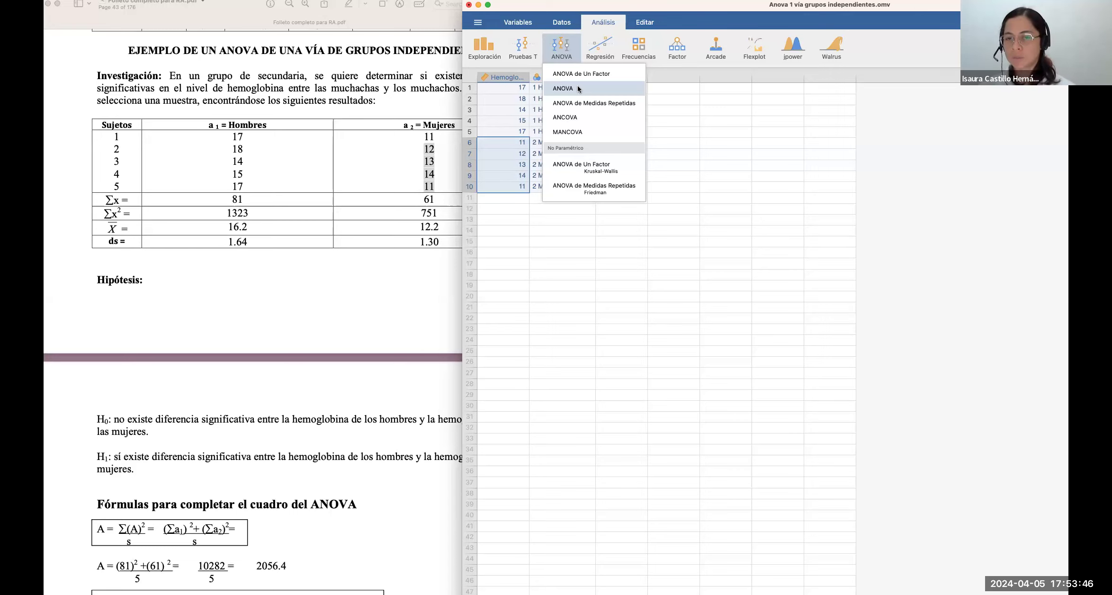
{"action": "left_click", "coordinate": [701, 128]}
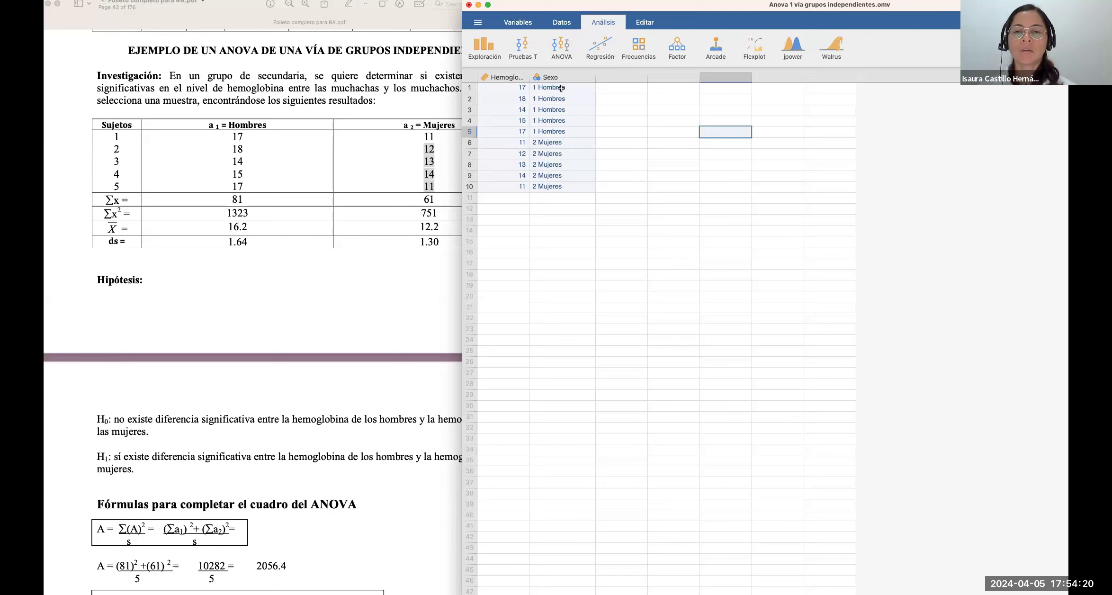
{"action": "left_click", "coordinate": [562, 47]}
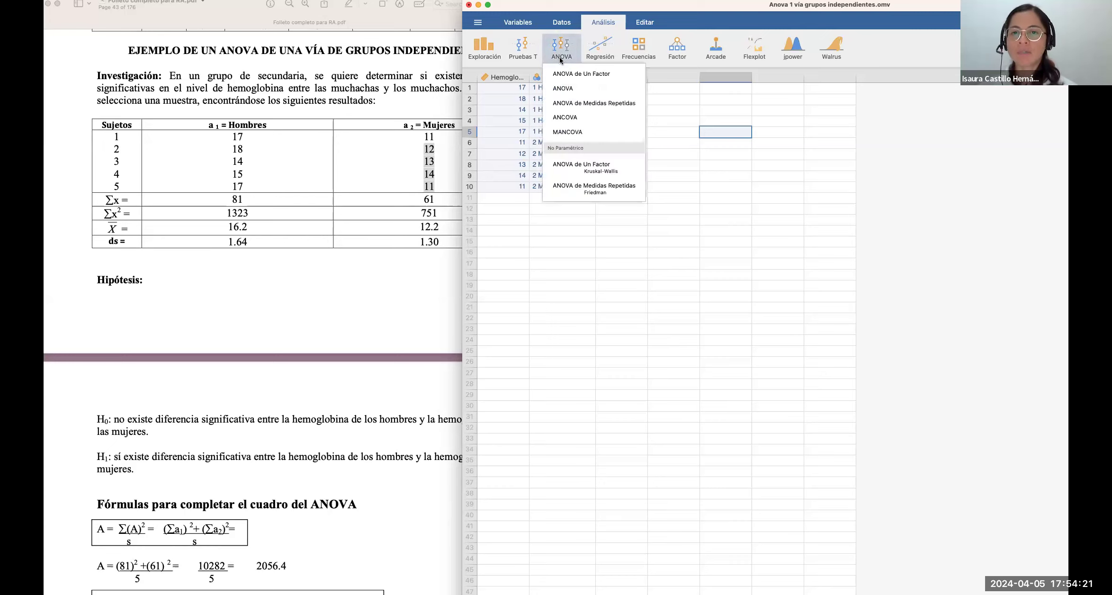
{"action": "left_click", "coordinate": [573, 88]}
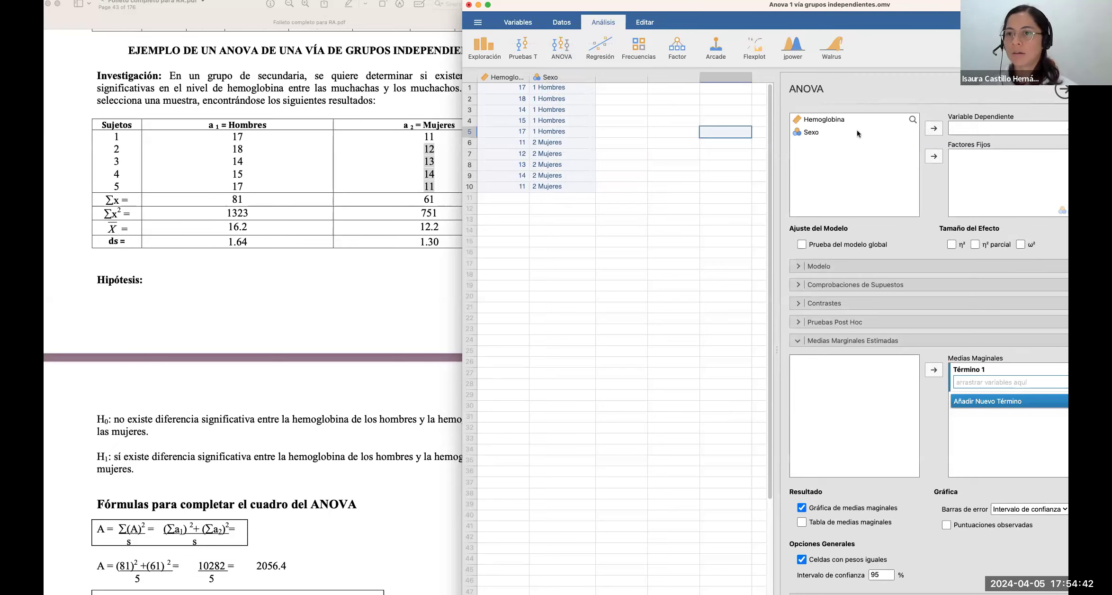
Set Hemoglobina as the dependent variable and Sexo as the fixed factor of the ANOVA
{"action": "left_click_drag", "start_coordinate": [966, 5], "coordinate": [796, 6]}
{"action": "left_click", "coordinate": [706, 121]}
{"action": "left_click", "coordinate": [763, 130]}
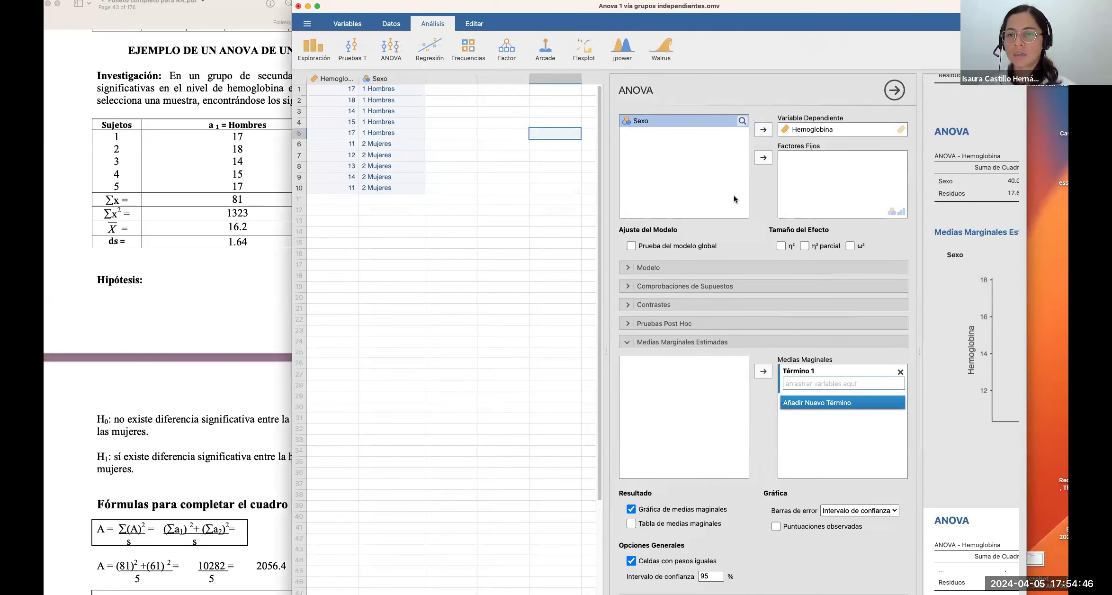
{"action": "left_click", "coordinate": [763, 159]}
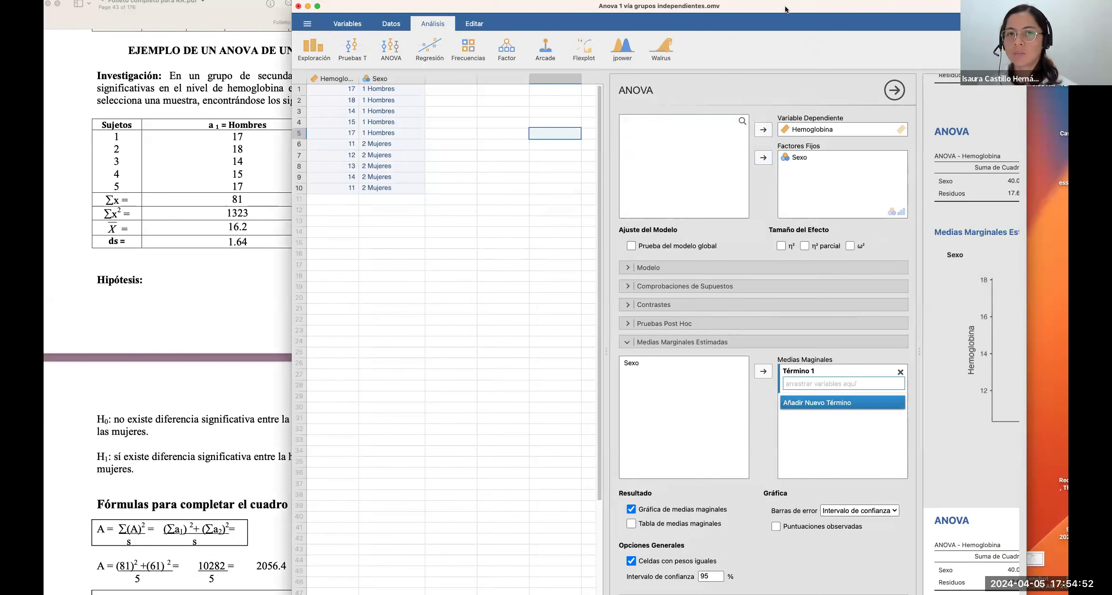
Reposition and widen the jamovi window to examine the complete new ANOVA table for Hemoglobina
{"action": "left_click_drag", "start_coordinate": [785, 10], "coordinate": [598, 7]}
{"action": "left_click_drag", "start_coordinate": [870, 150], "coordinate": [1020, 154]}
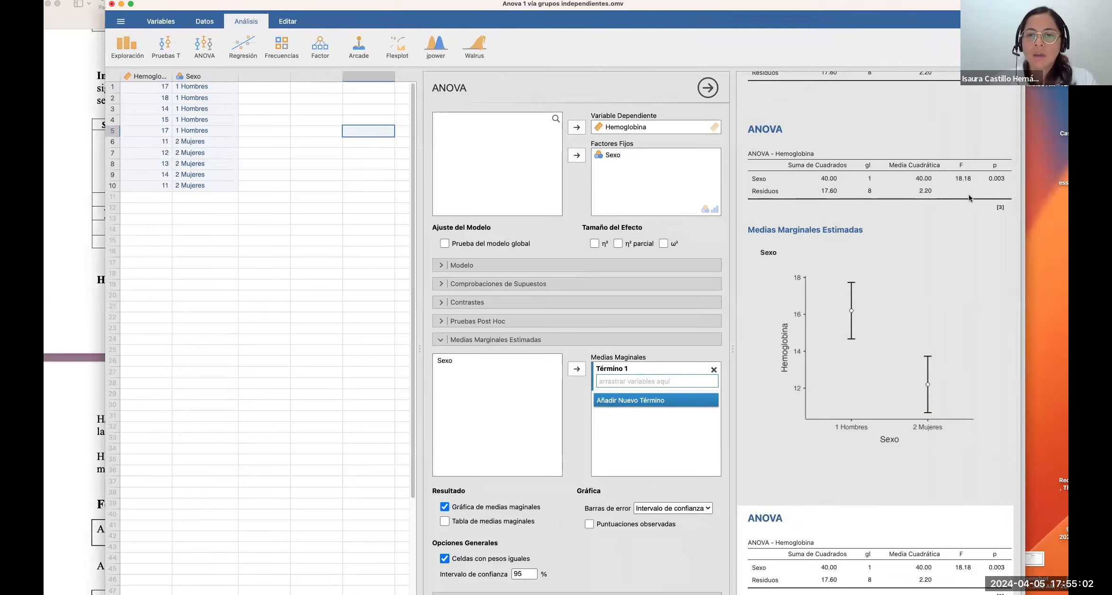
{"action": "left_click", "coordinate": [1024, 196]}
{"action": "left_click", "coordinate": [431, 172]}
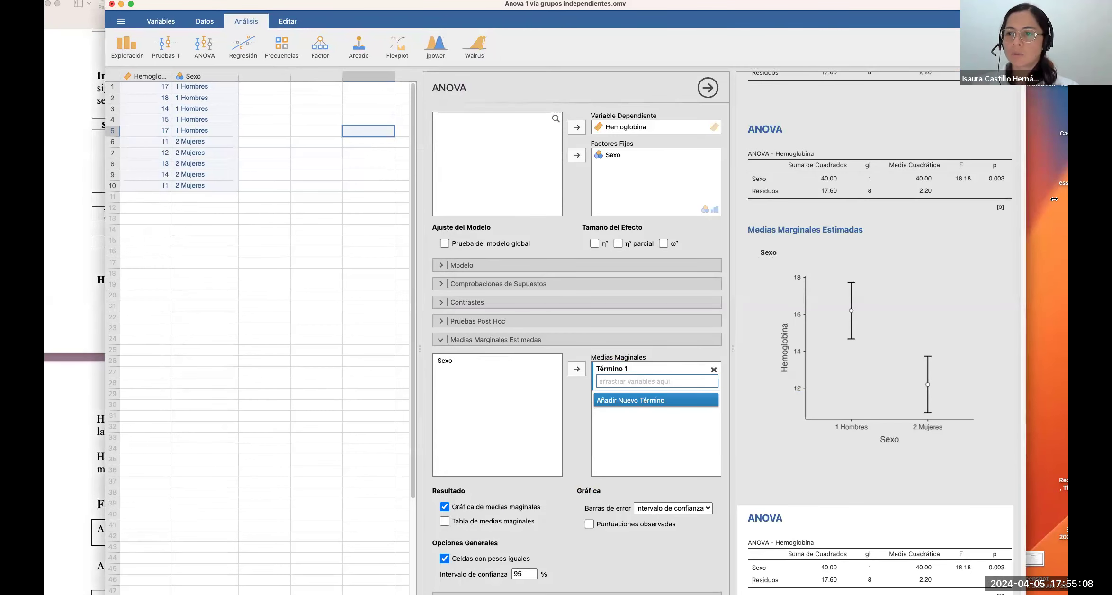
{"action": "left_click_drag", "start_coordinate": [1054, 199], "coordinate": [1059, 199]}
{"action": "scroll", "coordinate": [1049, 322], "scroll_direction": "down", "scroll_amount": 5}
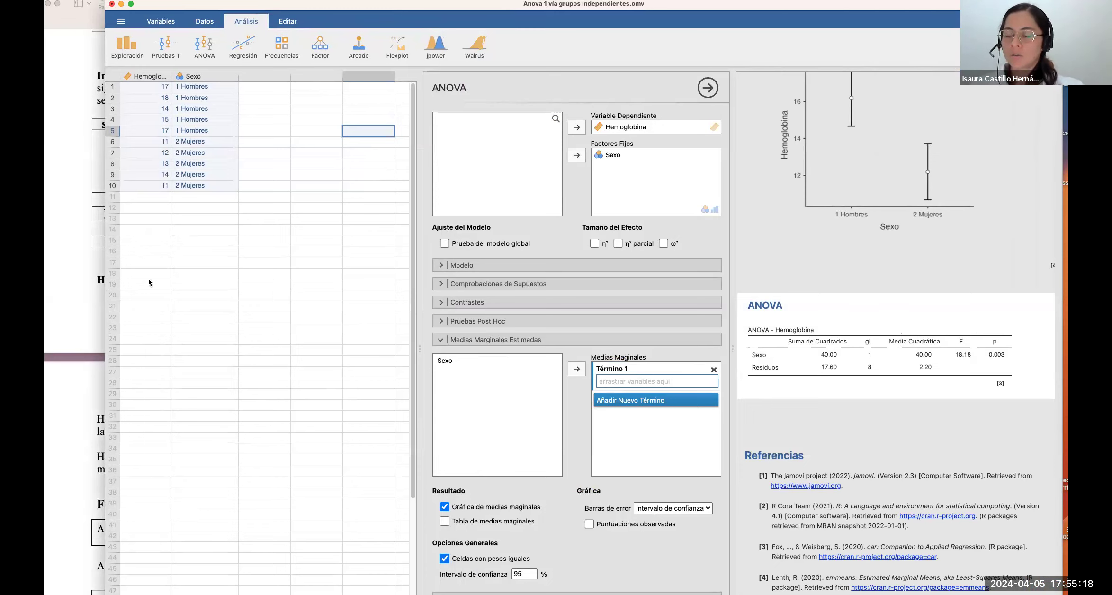
Compare the PDF's Cuadro del ANOVA and La F section with the jamovi ANOVA table, highlighting the calculated F value in the PDF
{"action": "left_click", "coordinate": [91, 294]}
{"action": "scroll", "coordinate": [334, 389], "scroll_direction": "down", "scroll_amount": 5}
{"action": "scroll", "coordinate": [337, 382], "scroll_direction": "down", "scroll_amount": 4}
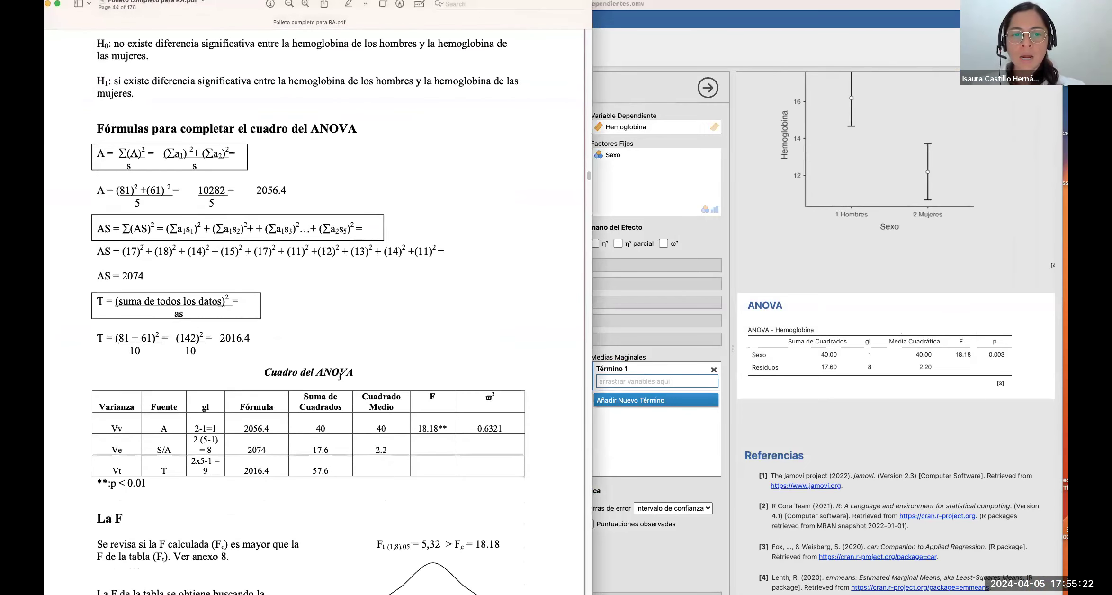
{"action": "scroll", "coordinate": [347, 382], "scroll_direction": "down", "scroll_amount": 1}
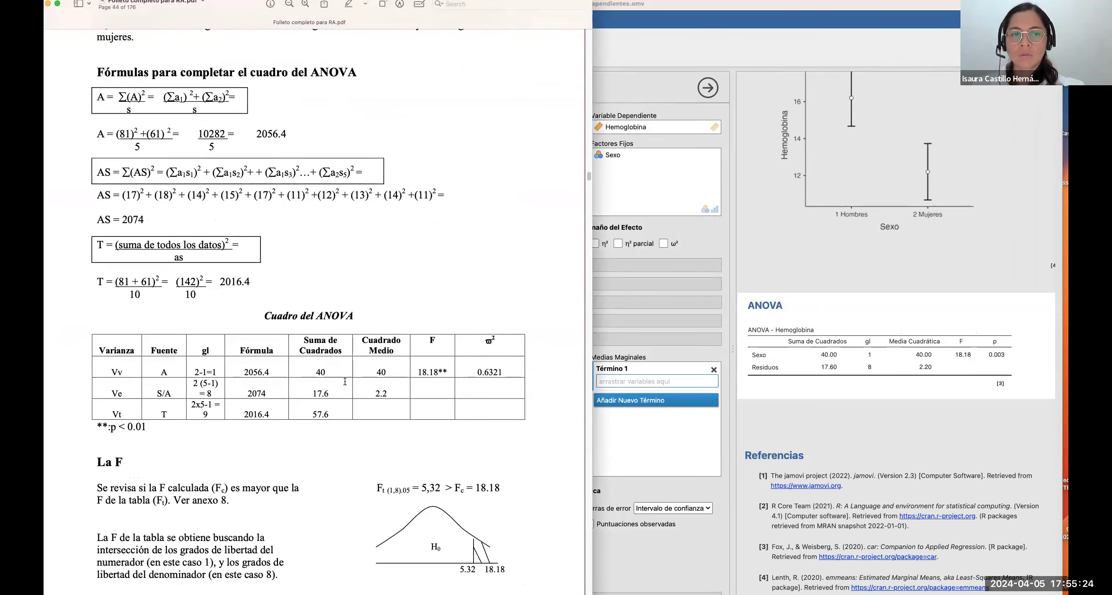
{"action": "scroll", "coordinate": [345, 381], "scroll_direction": "down", "scroll_amount": 1}
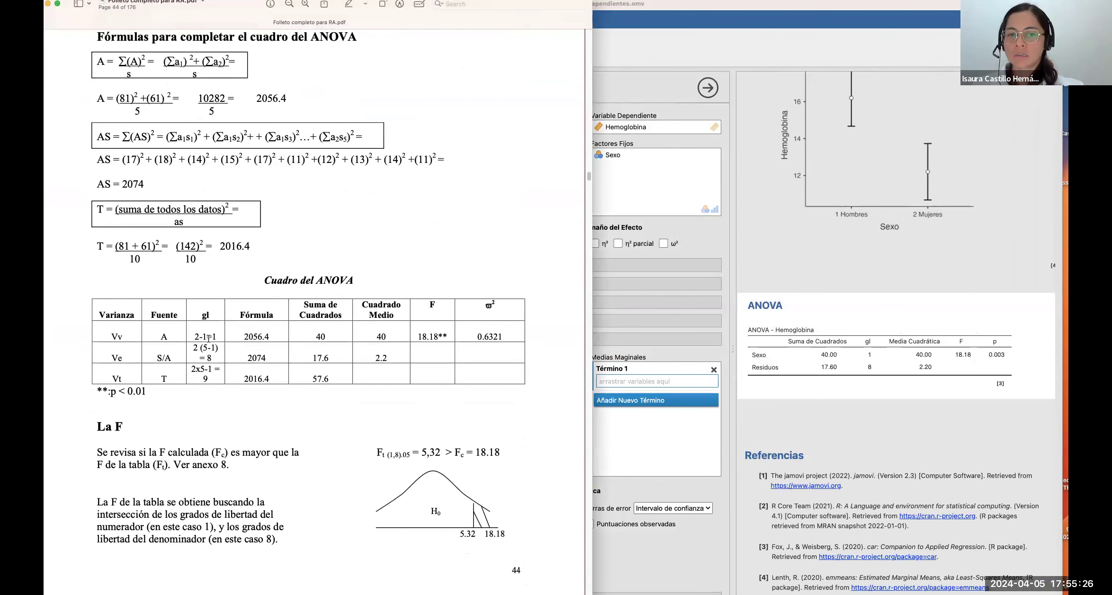
{"action": "scroll", "coordinate": [292, 431], "scroll_direction": "down", "scroll_amount": 1}
{"action": "scroll", "coordinate": [292, 432], "scroll_direction": "down", "scroll_amount": 5}
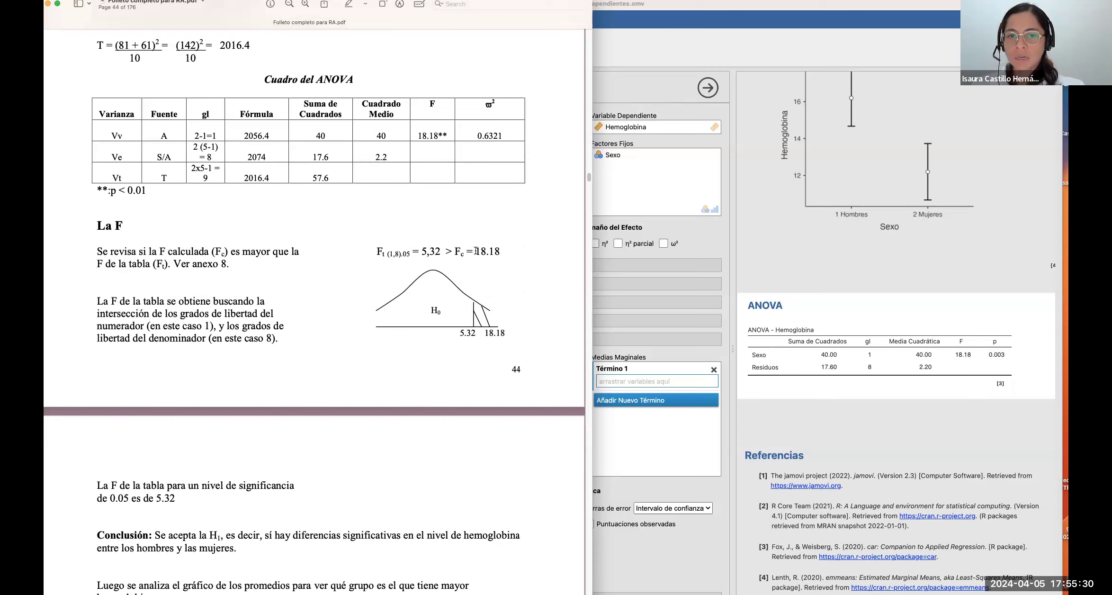
{"action": "left_click_drag", "start_coordinate": [474, 251], "coordinate": [501, 251]}
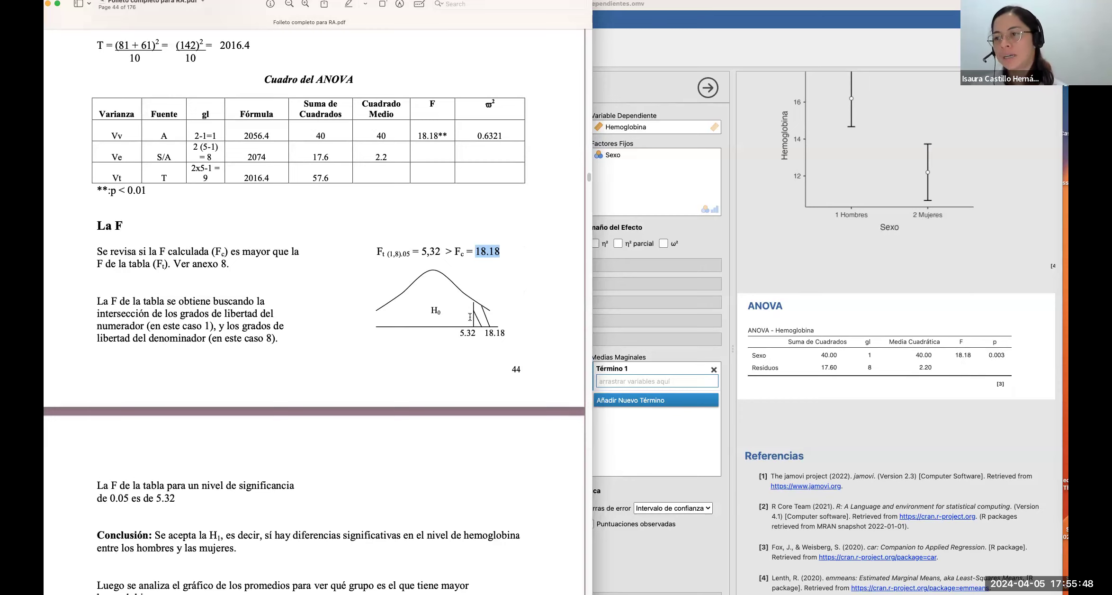
{"action": "left_click", "coordinate": [992, 360]}
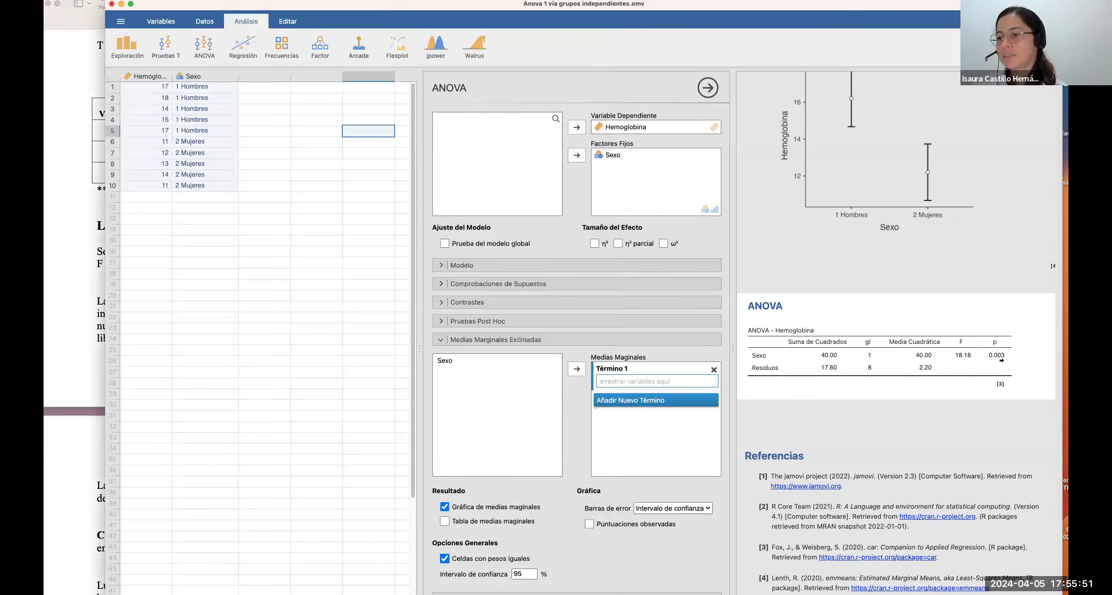
Highlight the Vv label in the PDF's Cuadro del ANOVA and compare its row with the Sexo row of the jamovi table
{"action": "left_click", "coordinate": [76, 295]}
{"action": "scroll", "coordinate": [219, 388], "scroll_direction": "down", "scroll_amount": 1}
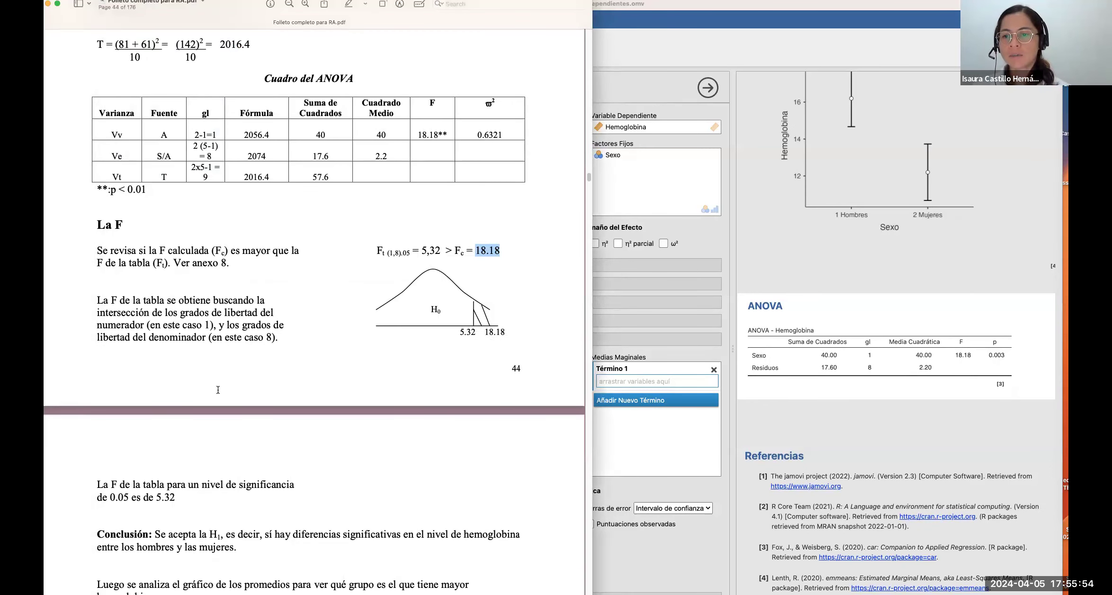
{"action": "scroll", "coordinate": [236, 372], "scroll_direction": "up", "scroll_amount": 2}
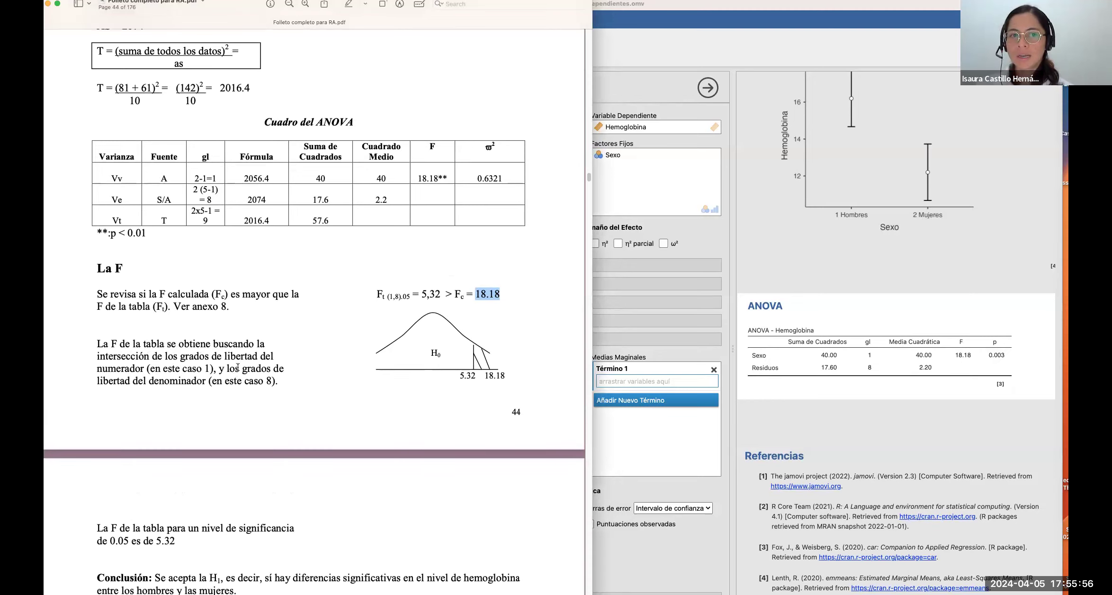
{"action": "left_click_drag", "start_coordinate": [124, 179], "coordinate": [109, 178]}
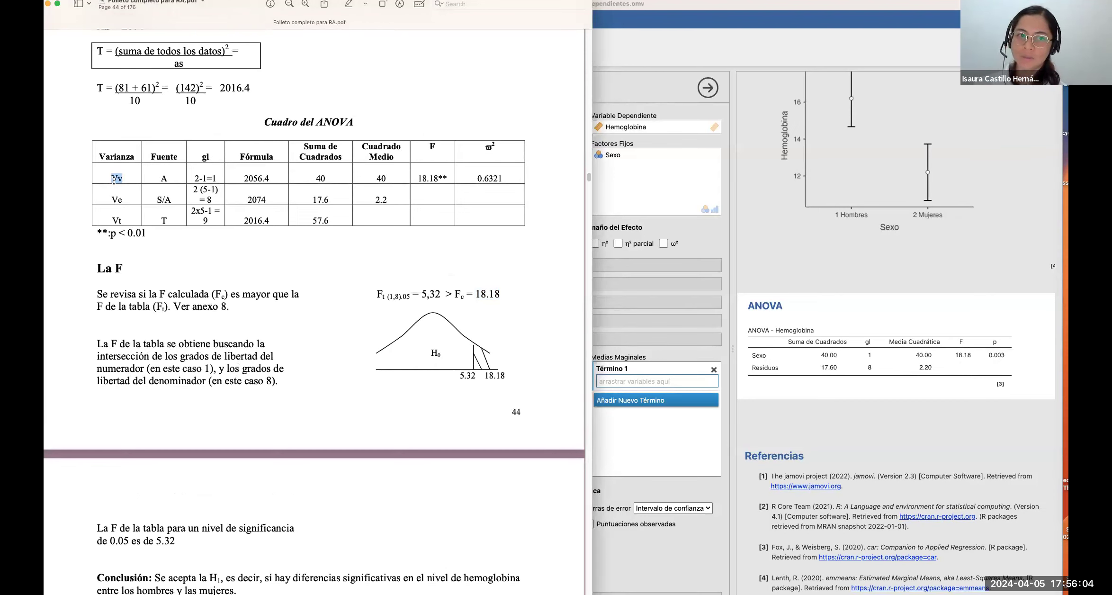
{"action": "left_click", "coordinate": [126, 179]}
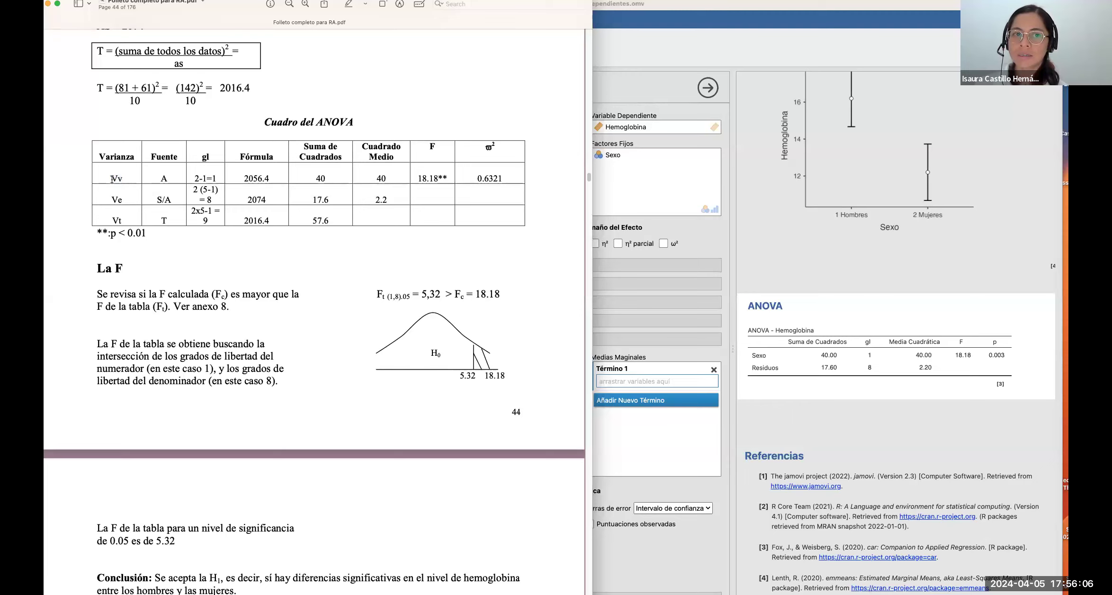
{"action": "left_click_drag", "start_coordinate": [112, 179], "coordinate": [125, 180]}
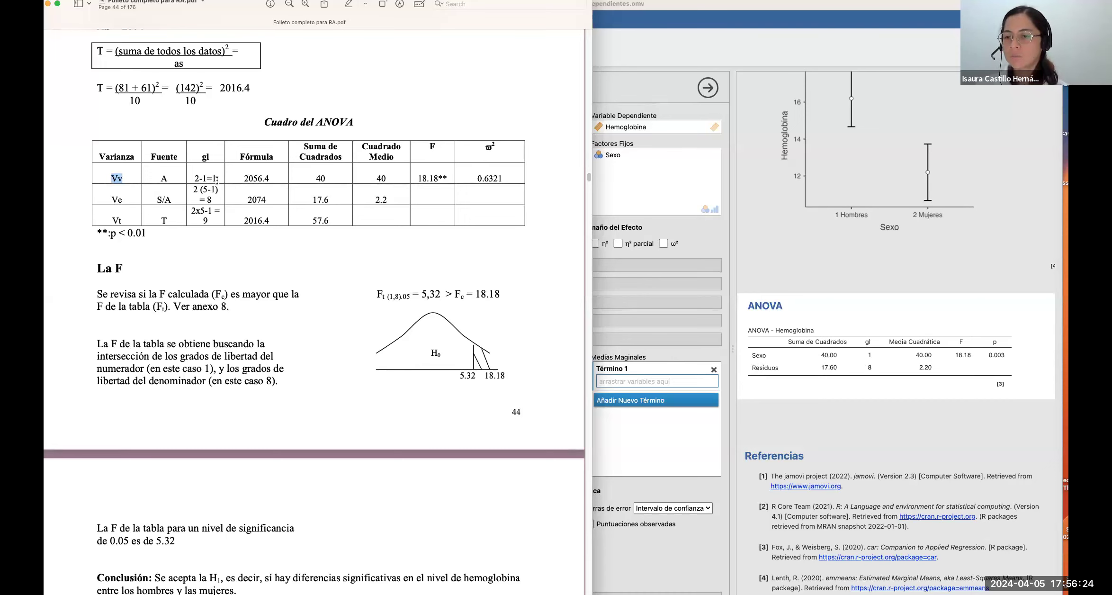
{"action": "left_click", "coordinate": [969, 358]}
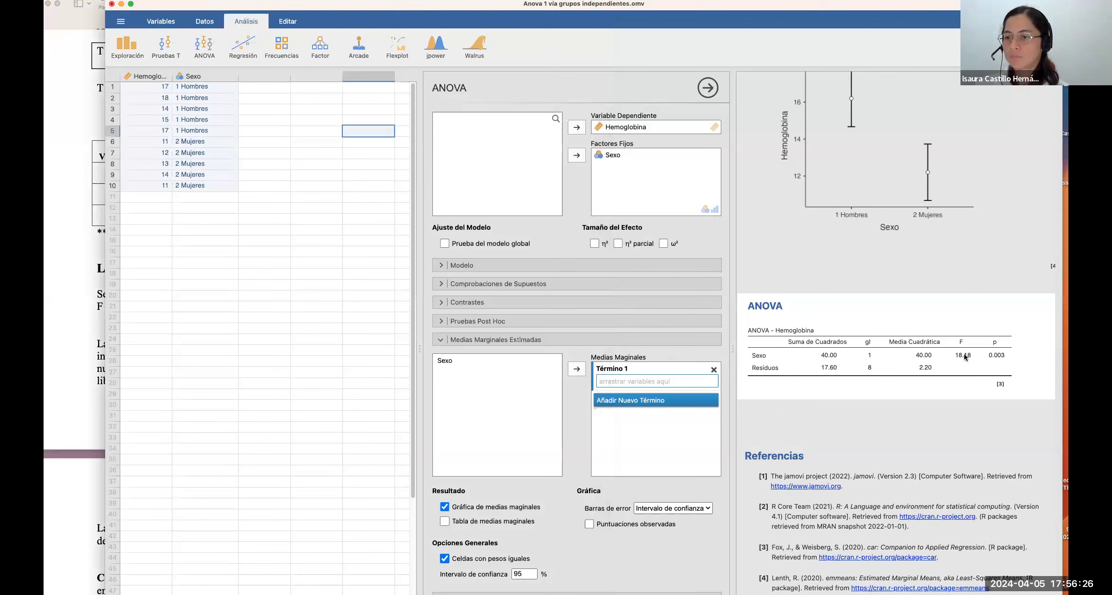
Highlight the Ve sum of squares in the PDF's Cuadro del ANOVA and compare it with the Residuos row in jamovi
{"action": "left_click", "coordinate": [77, 292]}
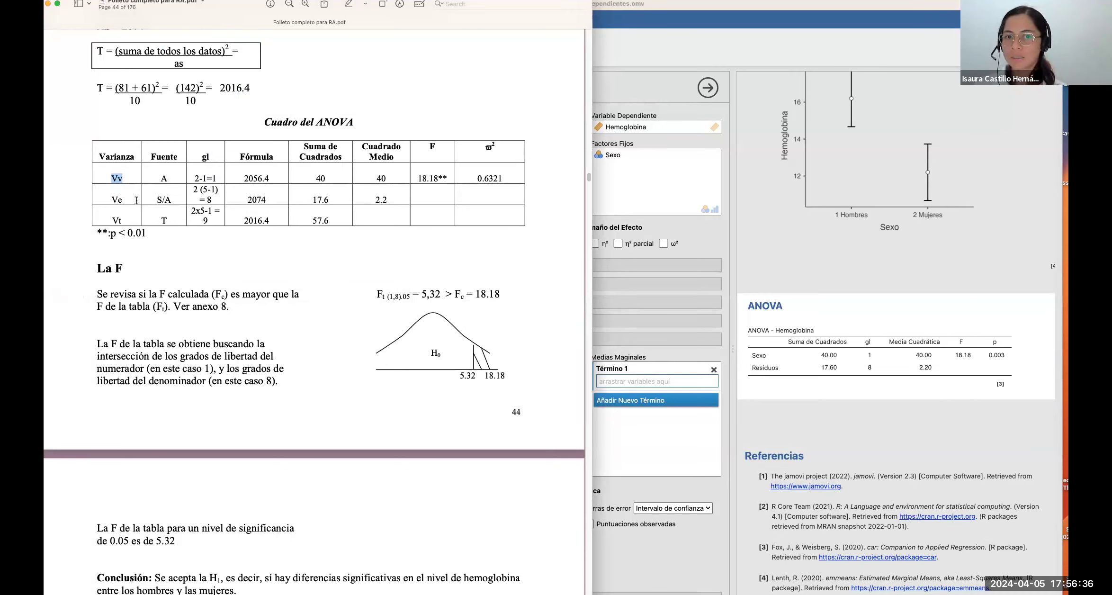
{"action": "double_click", "coordinate": [329, 200]}
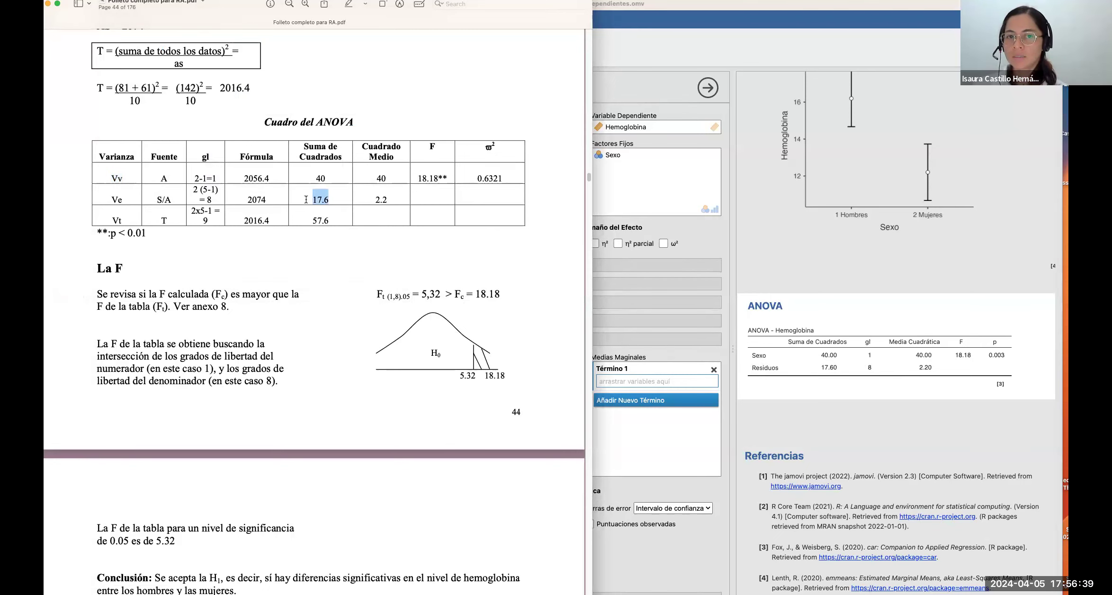
{"action": "left_click", "coordinate": [851, 371]}
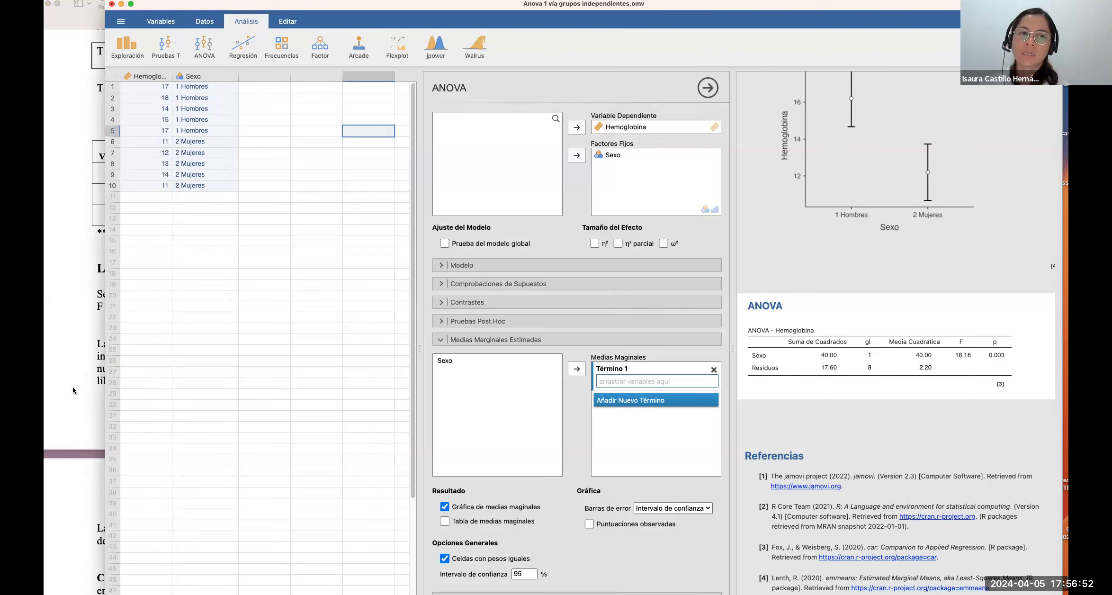
{"action": "left_click", "coordinate": [74, 356]}
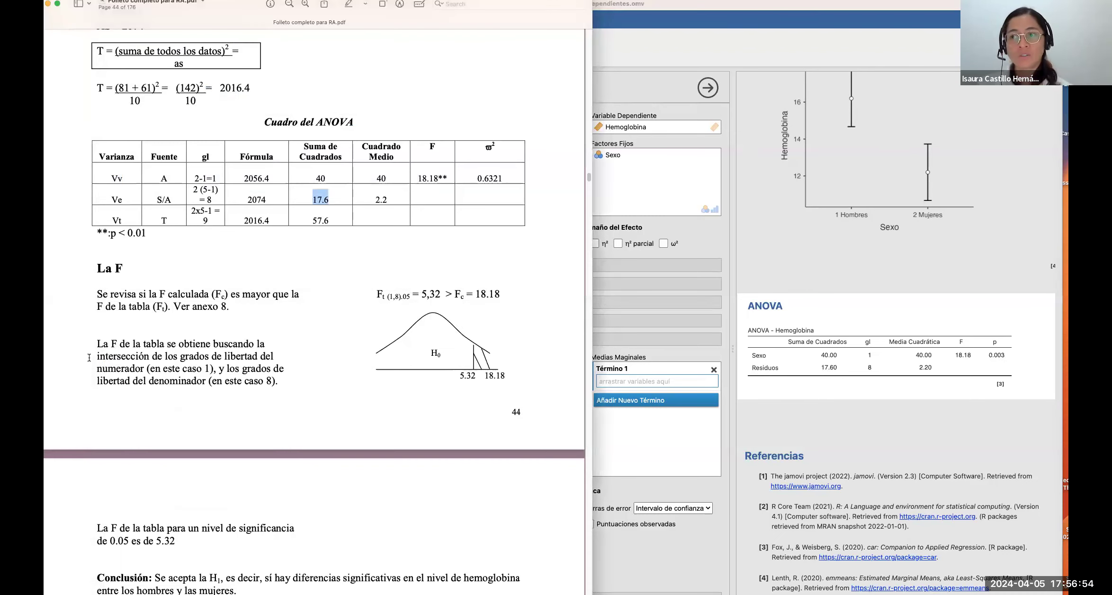
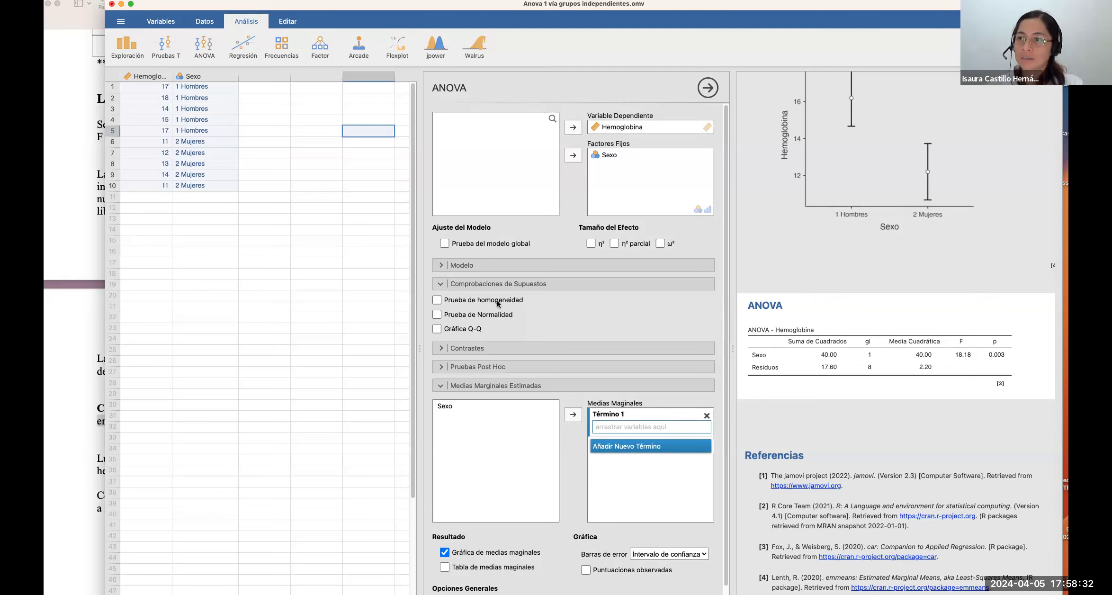
Add the homogeneity and normality tests and the ω² effect size to the new Hemoglobina ANOVA
{"action": "left_click", "coordinate": [437, 302]}
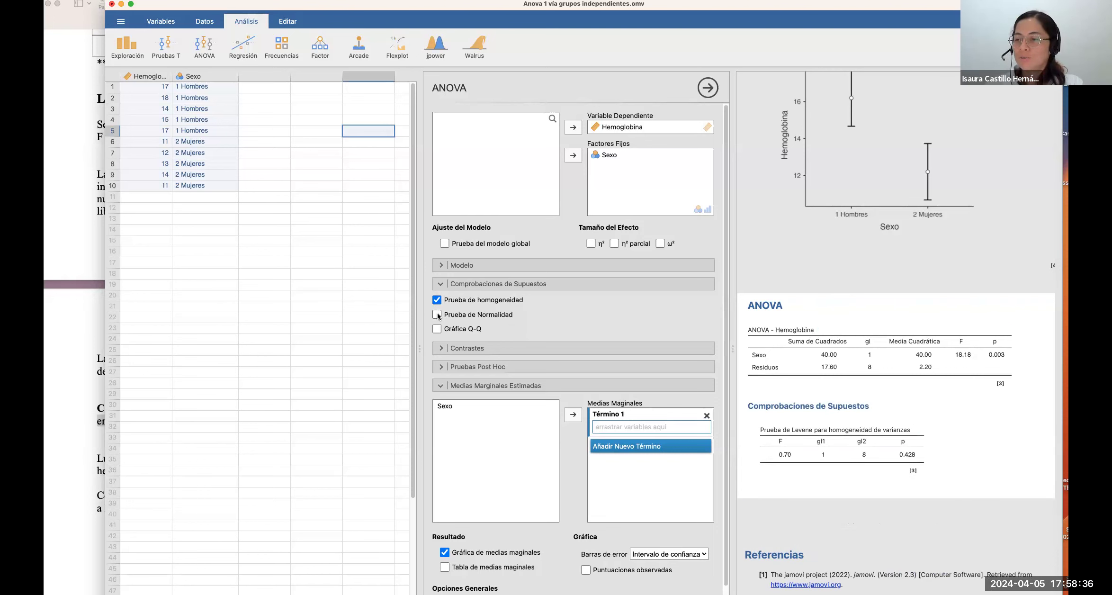
{"action": "left_click", "coordinate": [437, 315]}
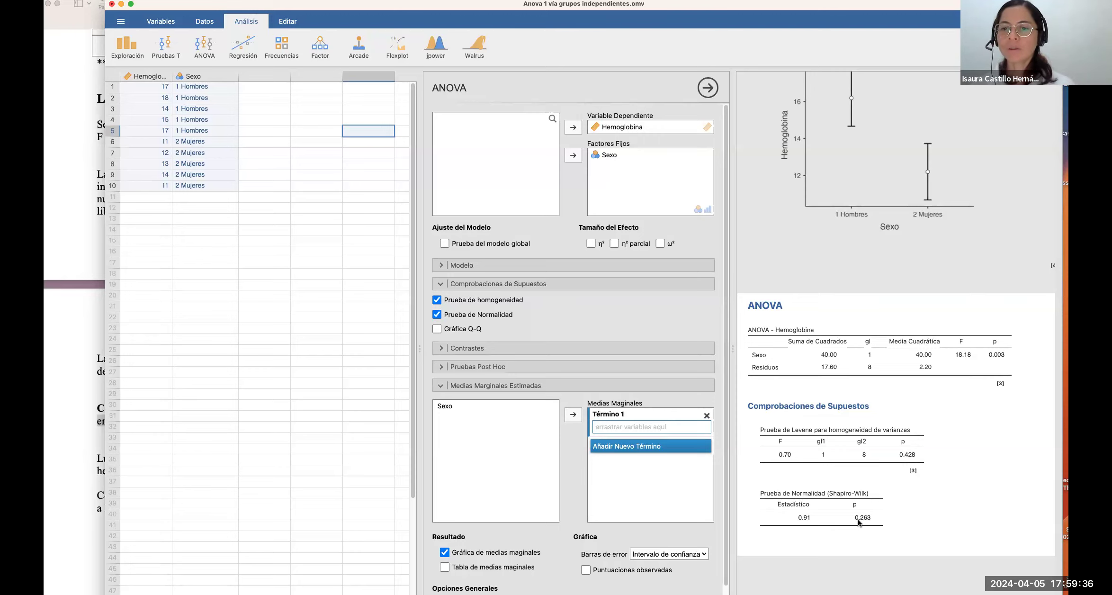
{"action": "scroll", "coordinate": [674, 521], "scroll_direction": "down", "scroll_amount": 2}
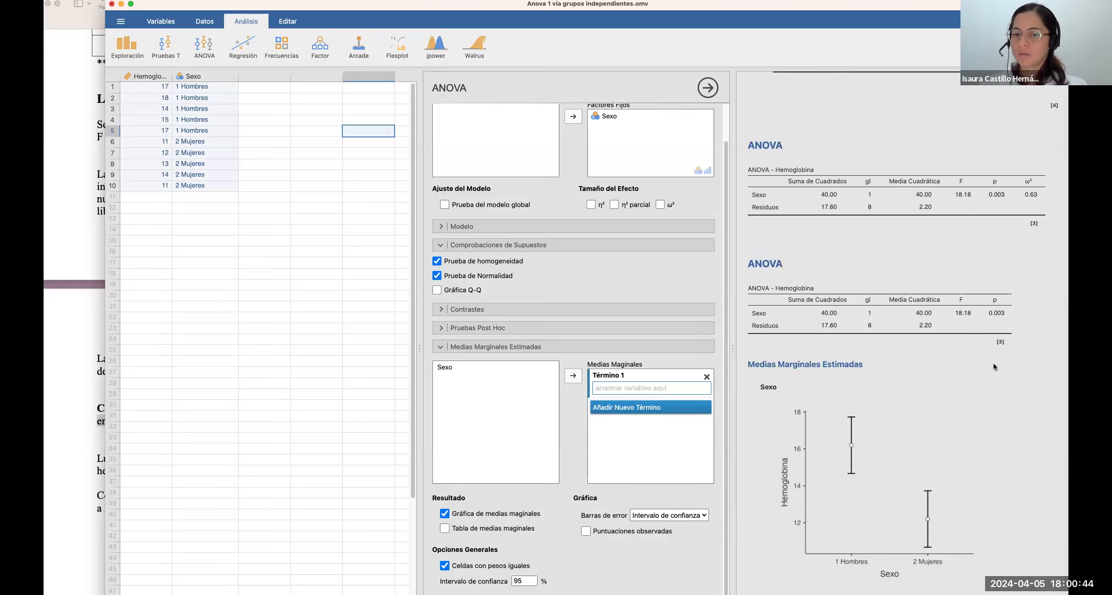
{"action": "scroll", "coordinate": [941, 340], "scroll_direction": "up", "scroll_amount": 1}
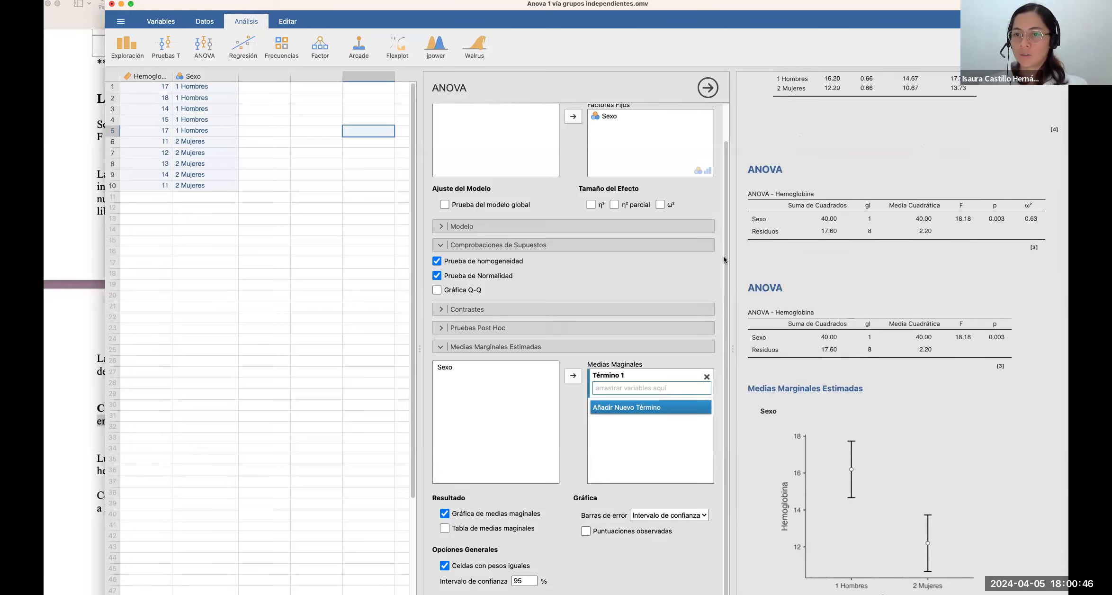
{"action": "left_click", "coordinate": [660, 205]}
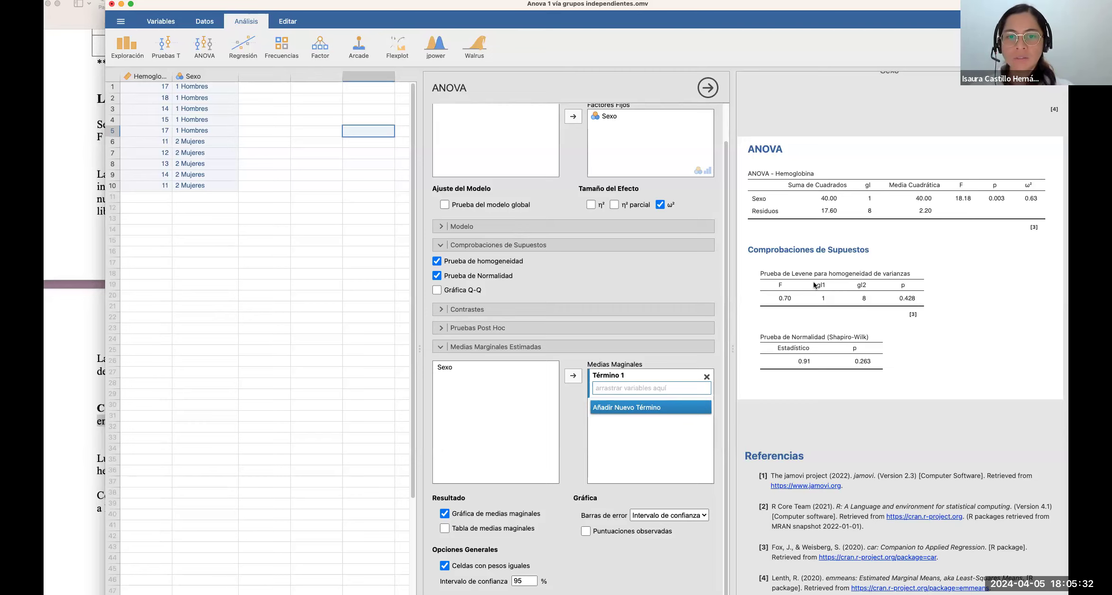
Add Sexo as the Término 1 marginal means term of the ANOVA and include the marginal means table in the results
{"action": "left_click", "coordinate": [440, 347]}
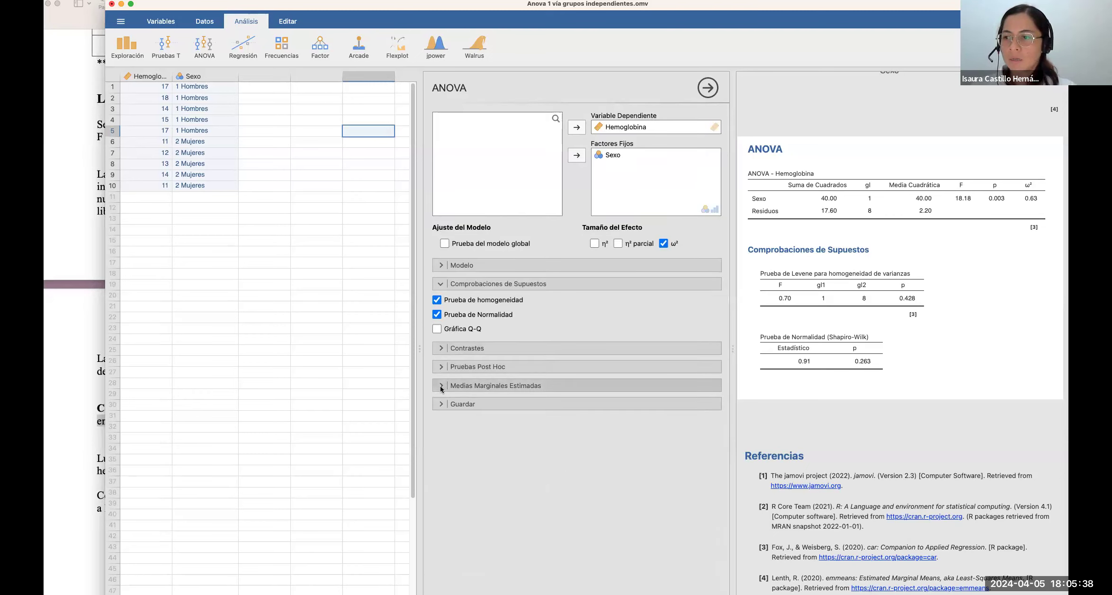
{"action": "left_click", "coordinate": [441, 284]}
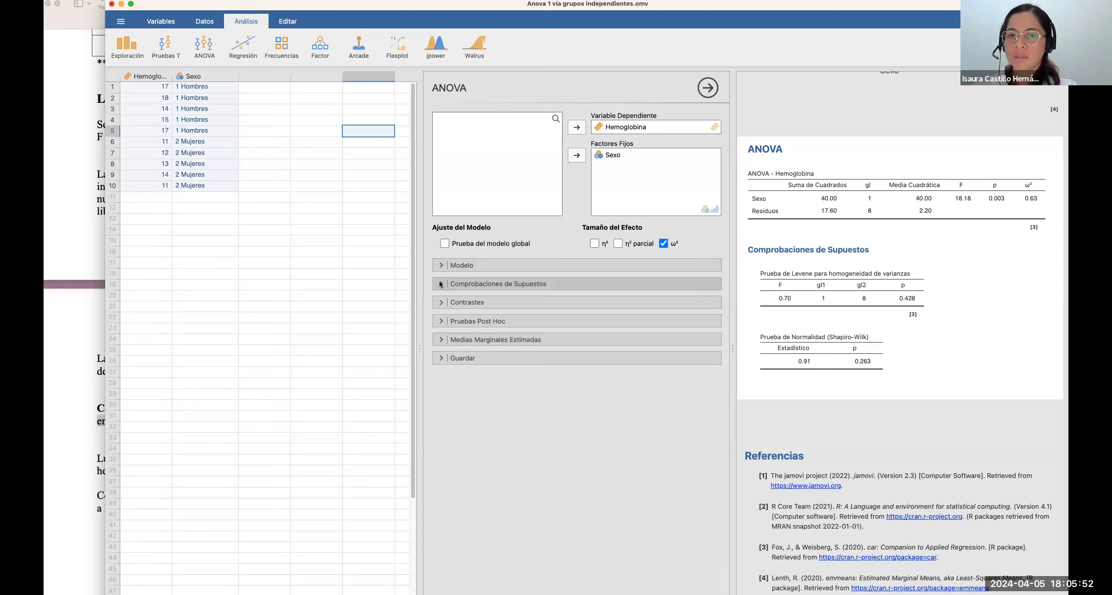
{"action": "left_click", "coordinate": [440, 340]}
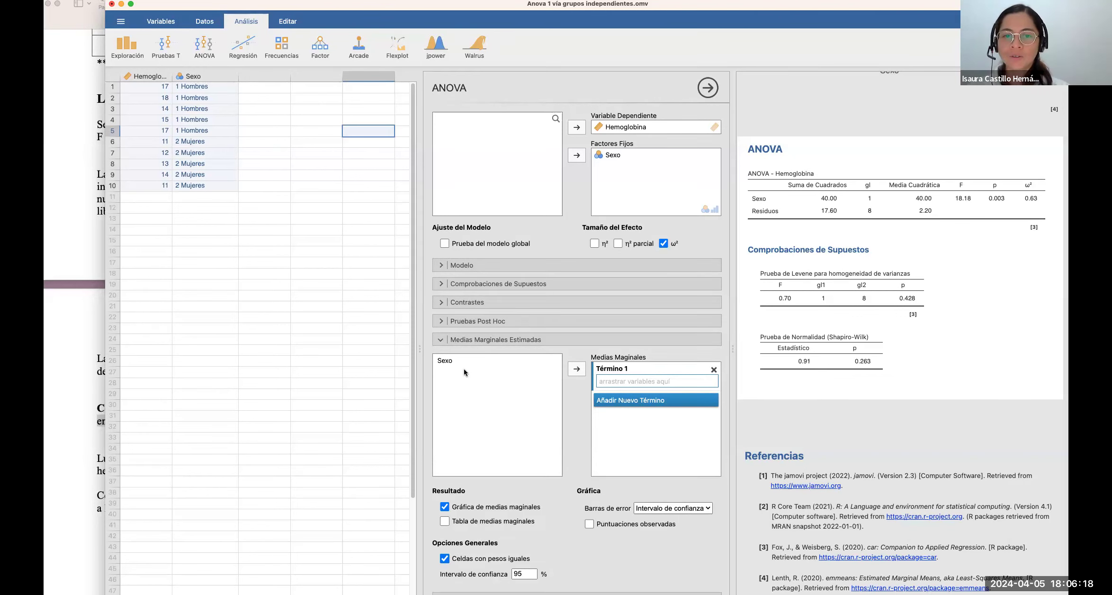
{"action": "left_click", "coordinate": [458, 359]}
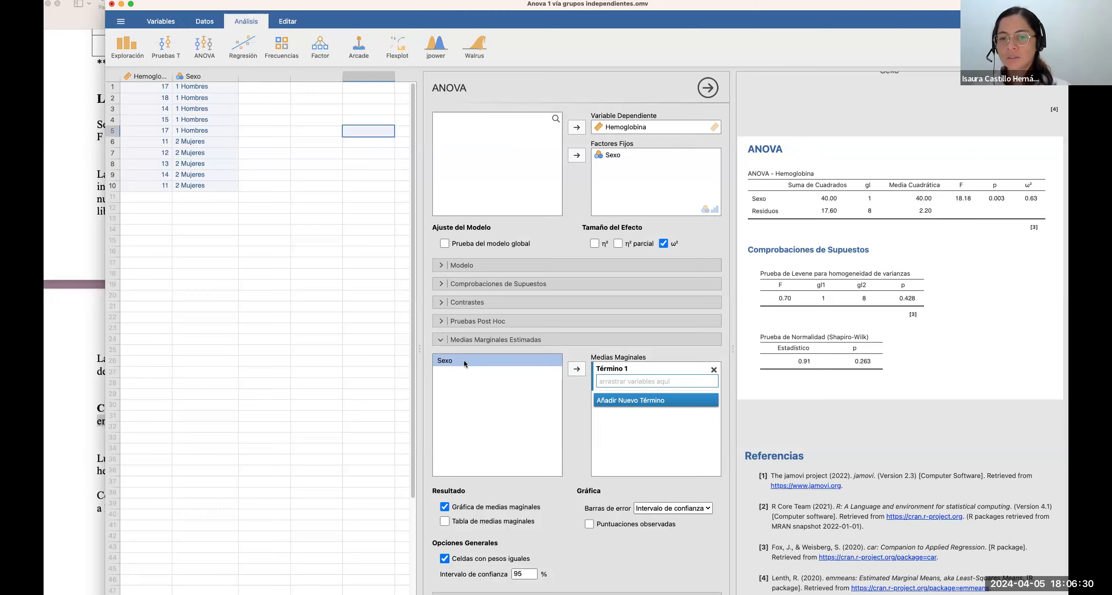
{"action": "left_click", "coordinate": [572, 373]}
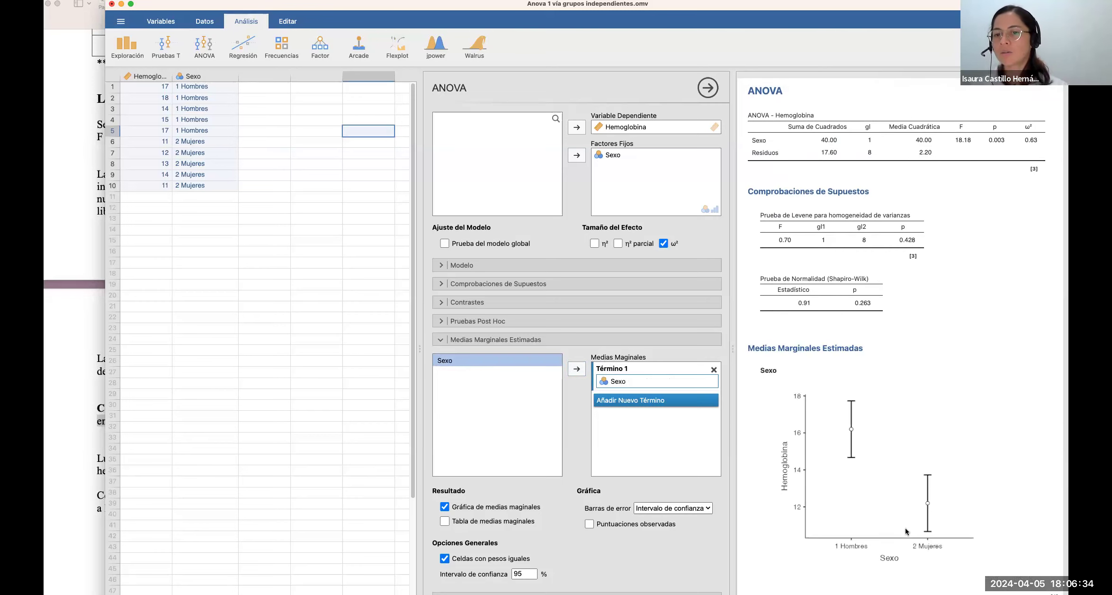
{"action": "scroll", "coordinate": [905, 531], "scroll_direction": "down", "scroll_amount": 5}
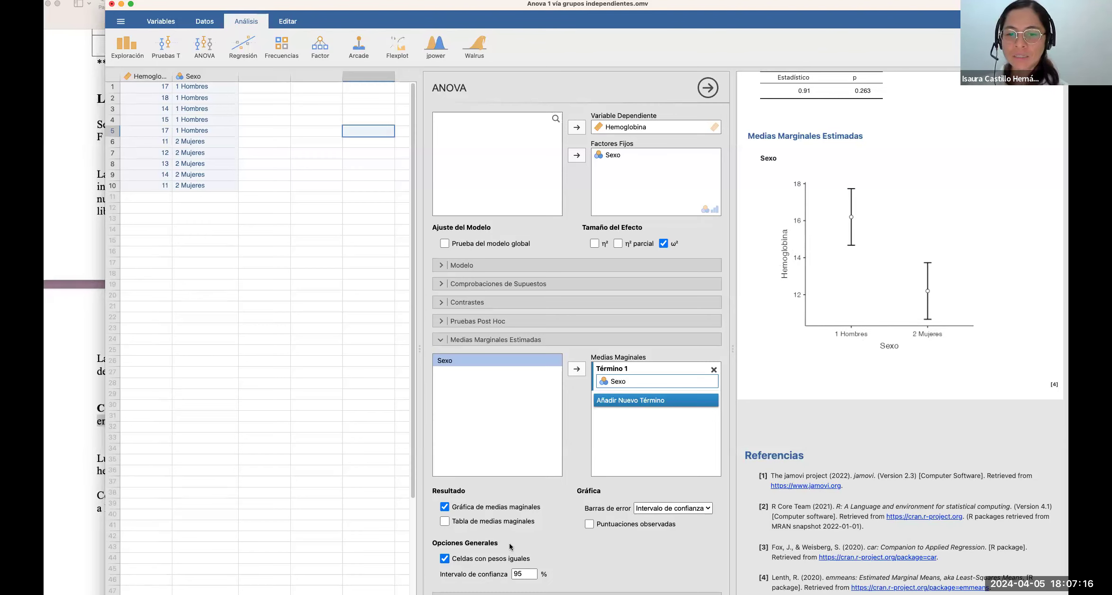
{"action": "left_click", "coordinate": [445, 522]}
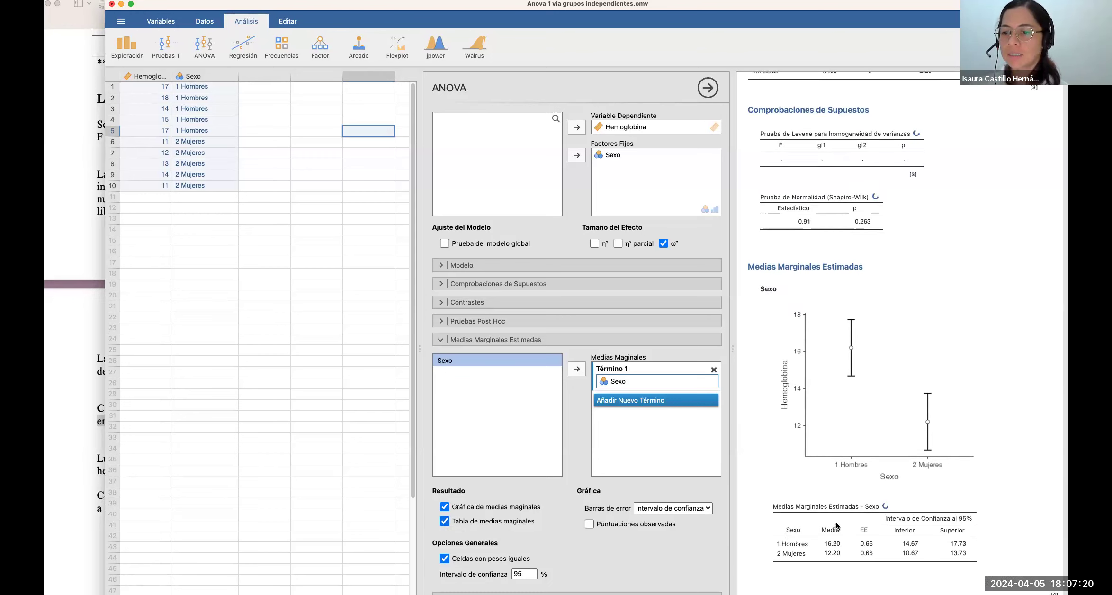
{"action": "scroll", "coordinate": [838, 522], "scroll_direction": "up", "scroll_amount": 2}
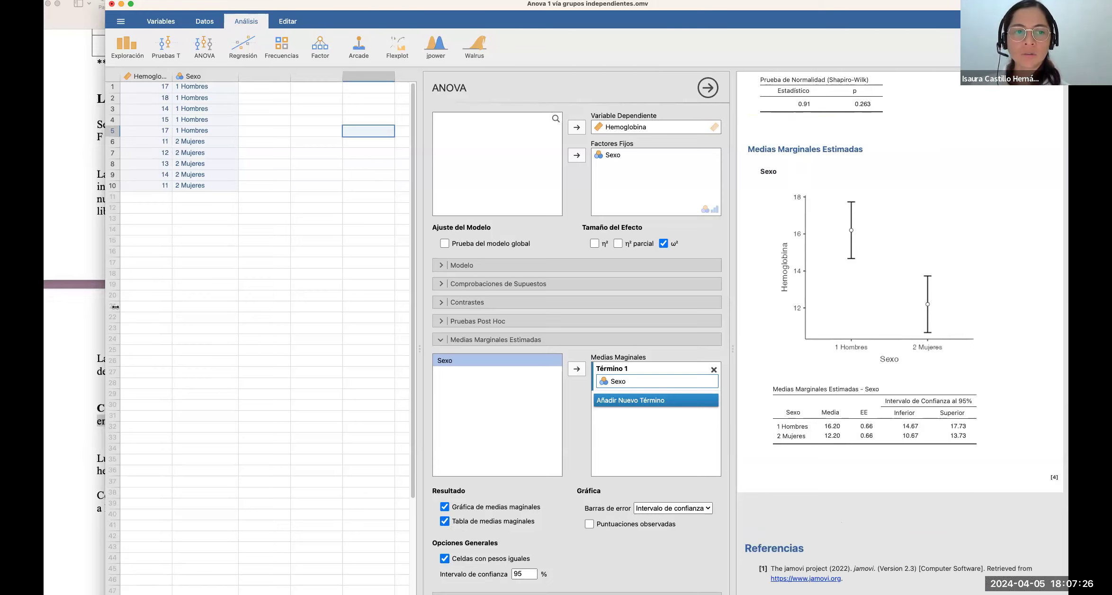
Compare jamovi's estimated marginal means plot and table with the PDF's hemoglobin bar chart and the group means in its example data table
{"action": "left_click", "coordinate": [90, 319]}
{"action": "scroll", "coordinate": [245, 401], "scroll_direction": "down", "scroll_amount": 7}
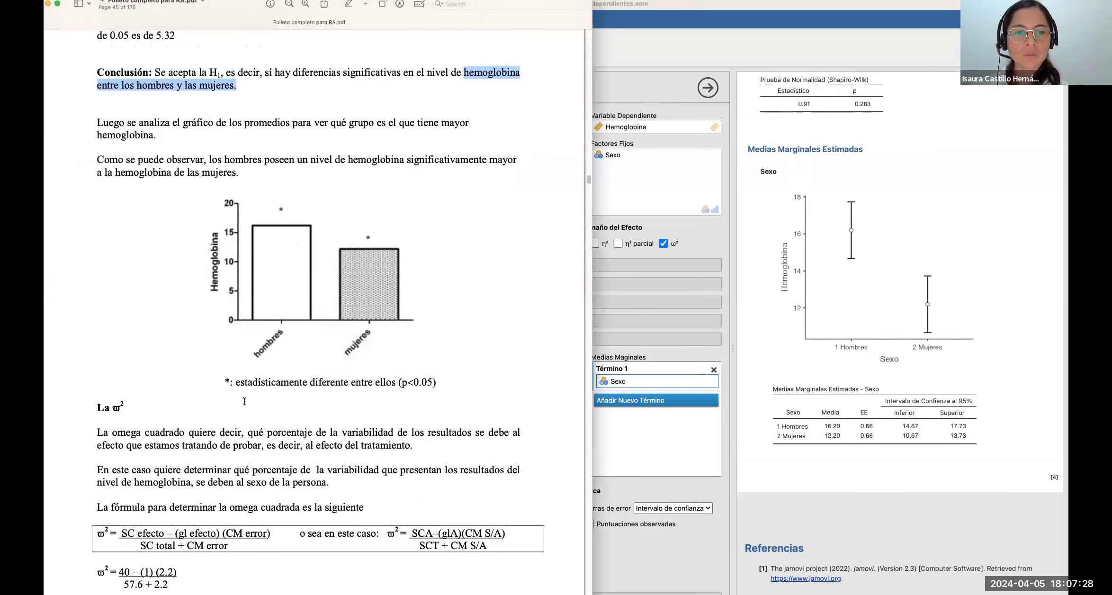
{"action": "scroll", "coordinate": [244, 401], "scroll_direction": "up", "scroll_amount": 2}
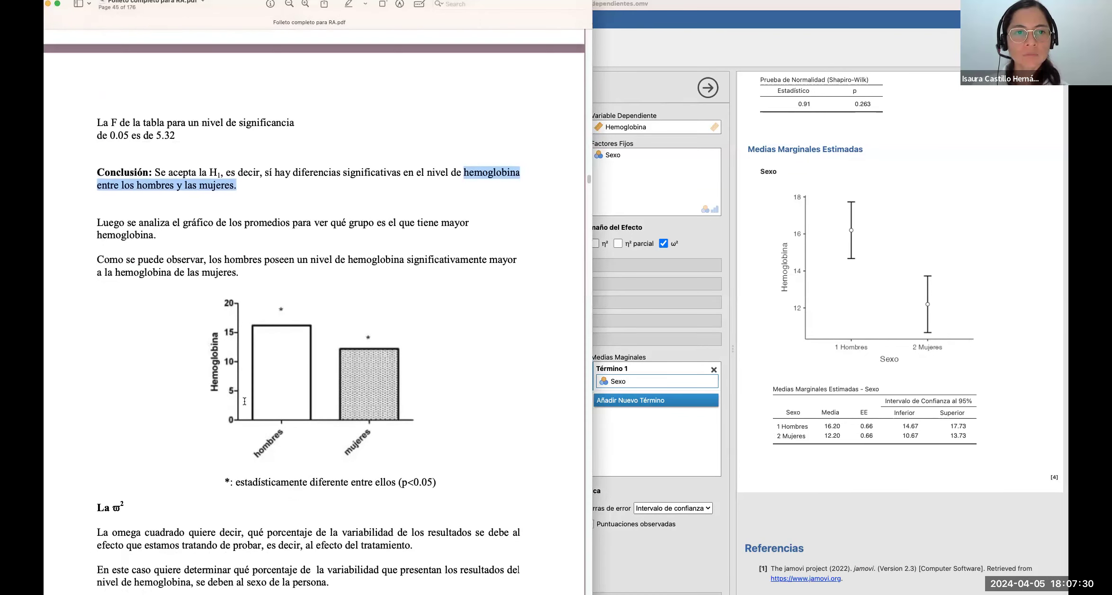
{"action": "scroll", "coordinate": [246, 403], "scroll_direction": "up", "scroll_amount": 11}
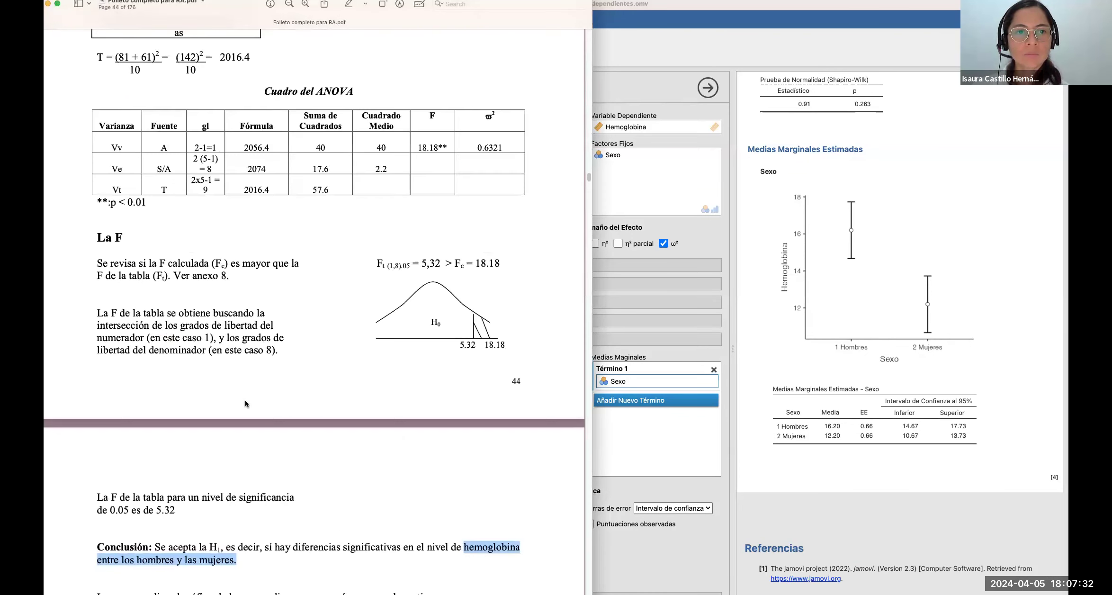
{"action": "scroll", "coordinate": [246, 403], "scroll_direction": "up", "scroll_amount": 14}
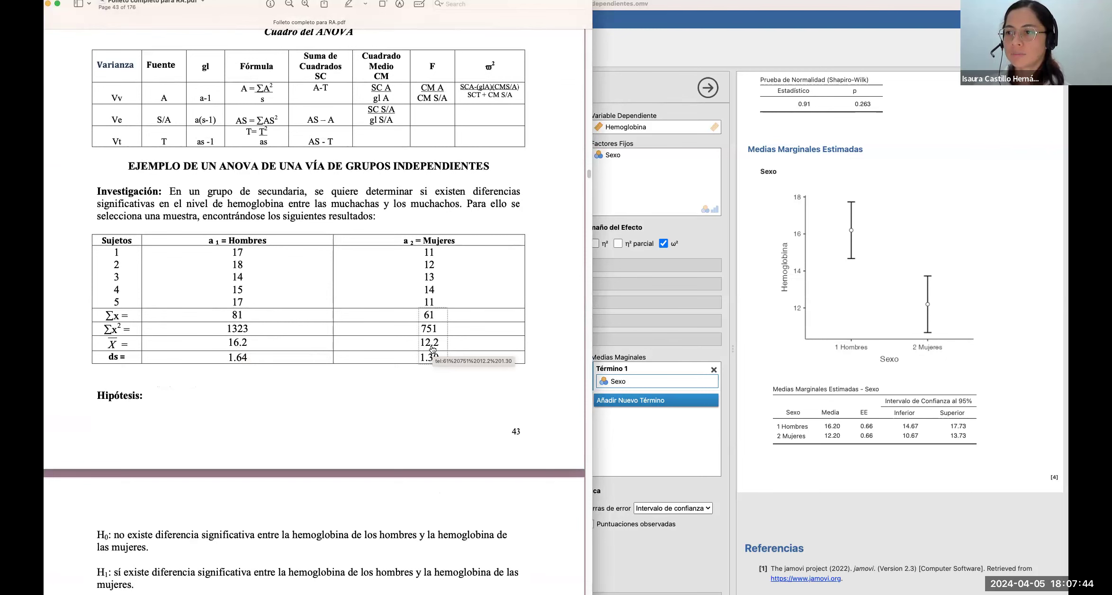
{"action": "left_click", "coordinate": [913, 227]}
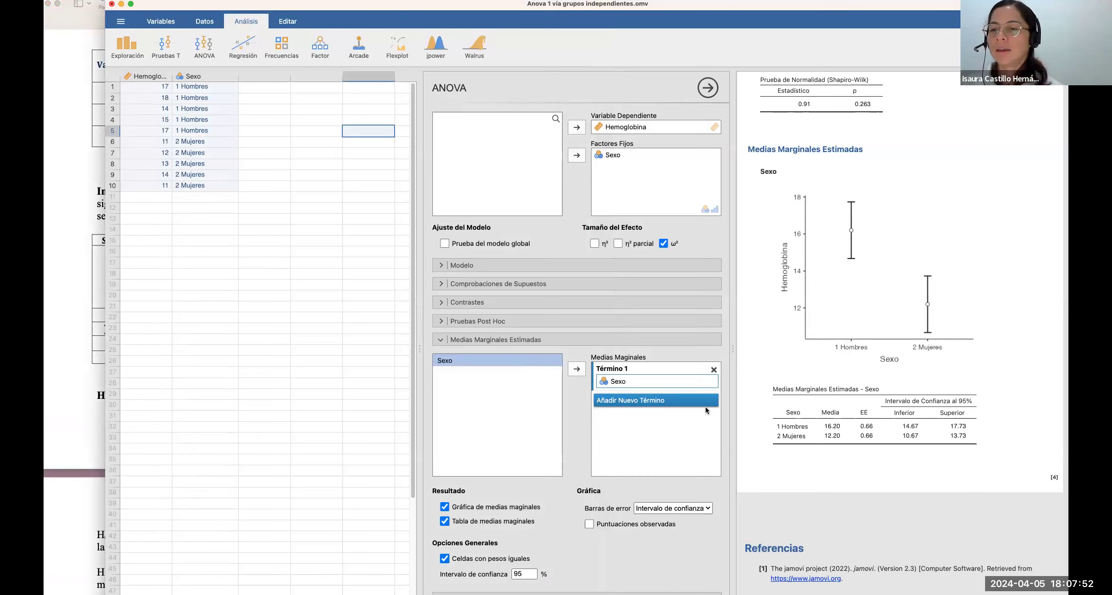
Look over the Pruebas Post Hoc options of the Hemoglobina ANOVA, including the correction methods, and collapse the section again
{"action": "scroll", "coordinate": [877, 445], "scroll_direction": "down", "scroll_amount": 1}
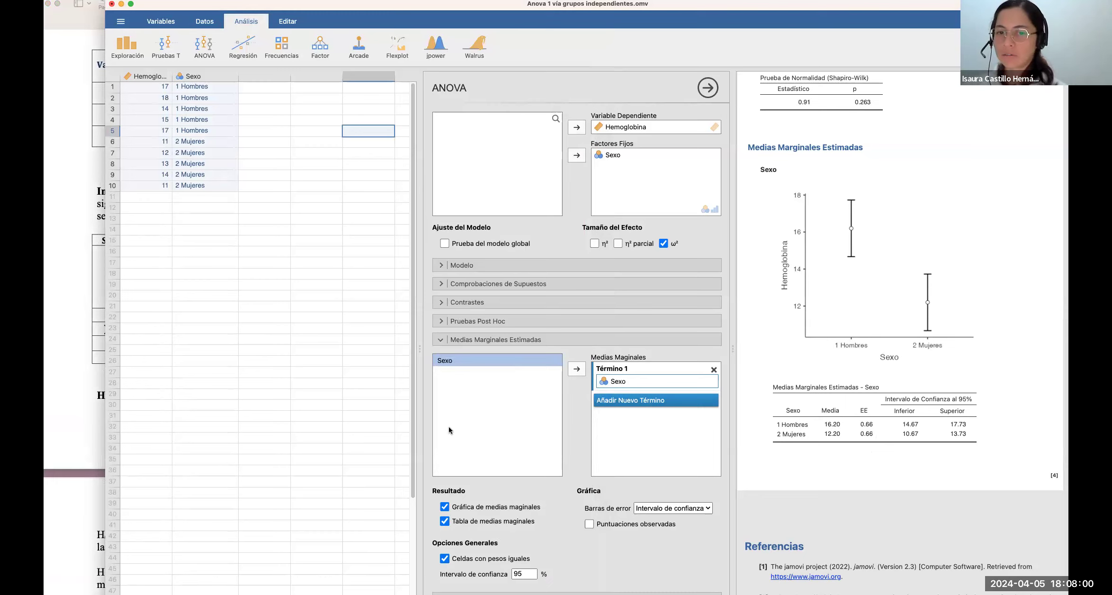
{"action": "left_click", "coordinate": [440, 321]}
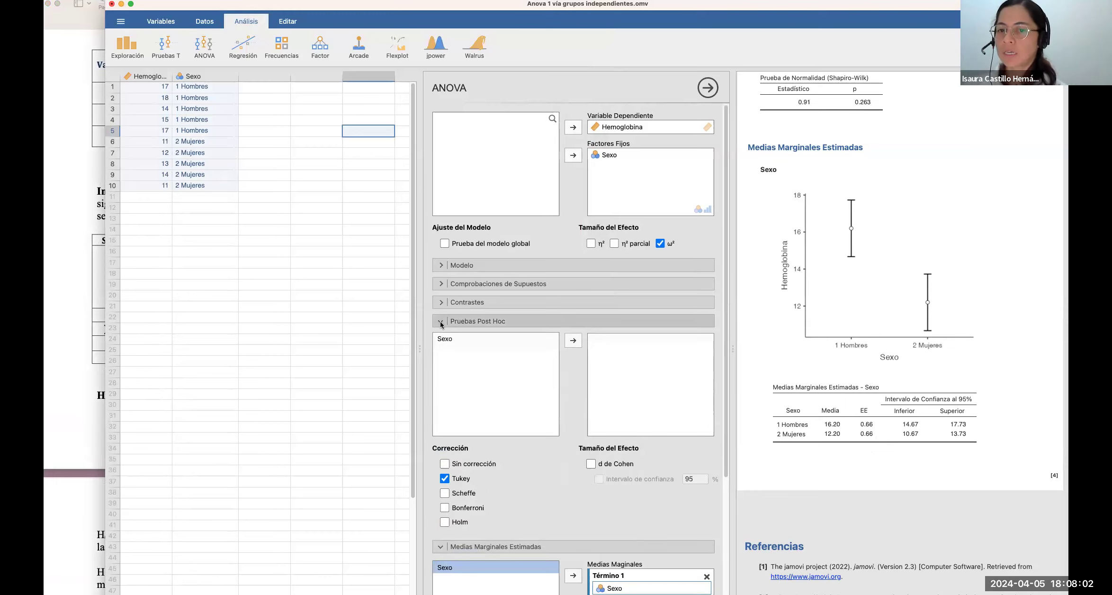
{"action": "left_click", "coordinate": [441, 322]}
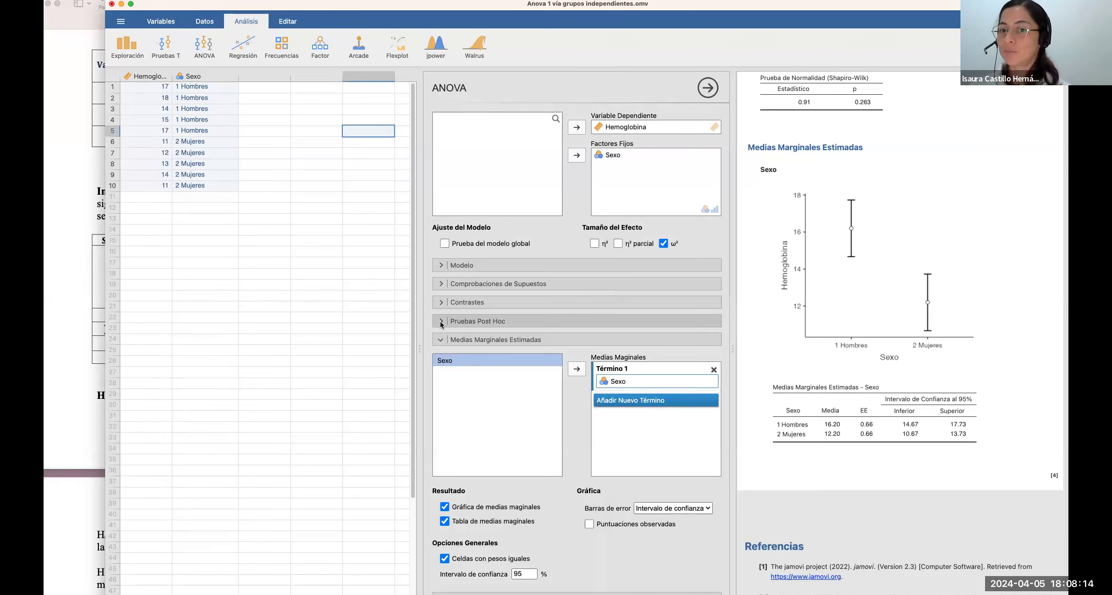
{"action": "left_click", "coordinate": [441, 322]}
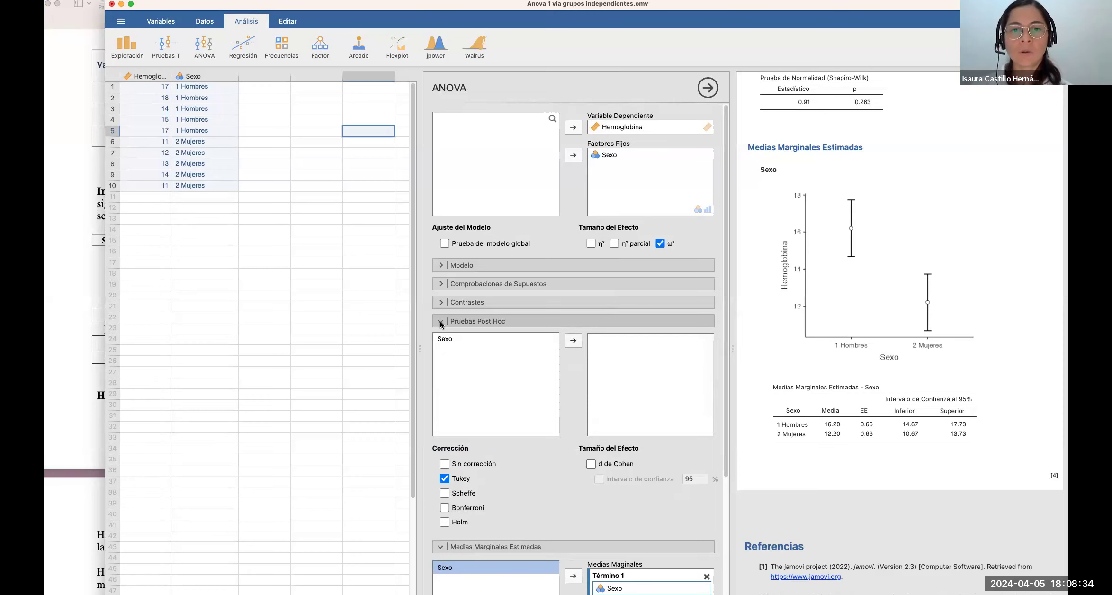
{"action": "left_click", "coordinate": [440, 322]}
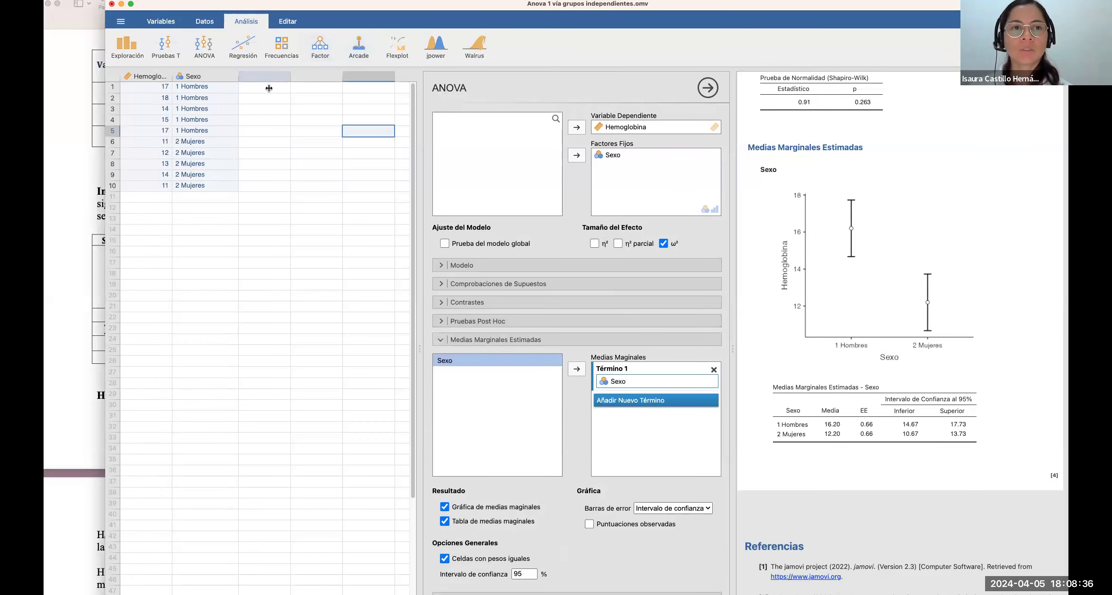
Switch from jamovi to CL1_Effect sizes_DEF.pdf in Preview and narrow its window so the ANOVA options stay visible
{"action": "left_click_drag", "start_coordinate": [303, 8], "coordinate": [390, 9]}
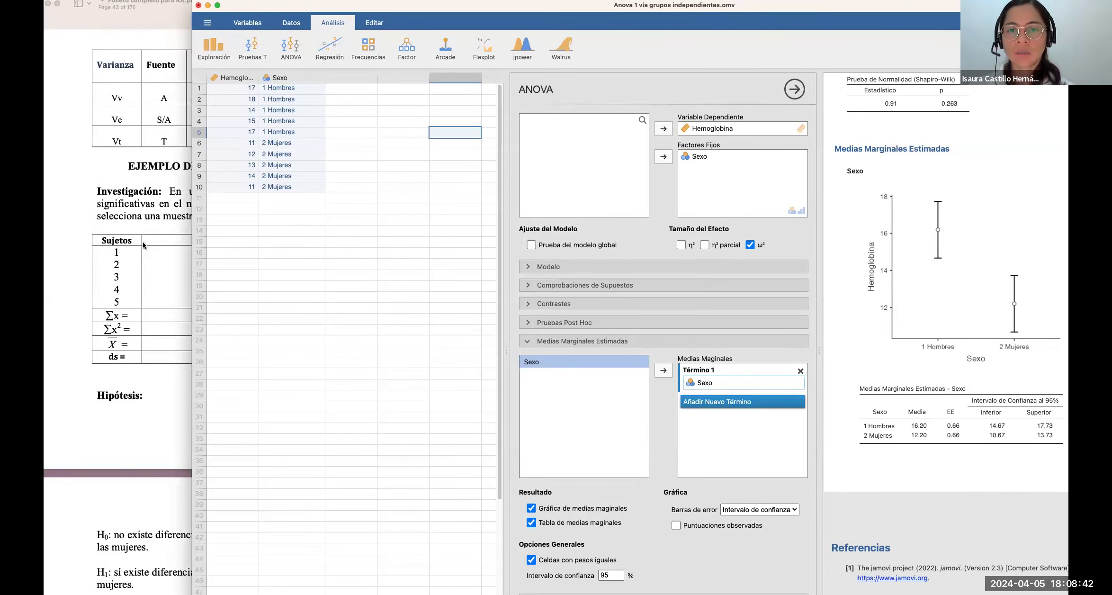
{"action": "key", "text": "ctrl+Up"}
{"action": "left_click", "coordinate": [366, 492]}
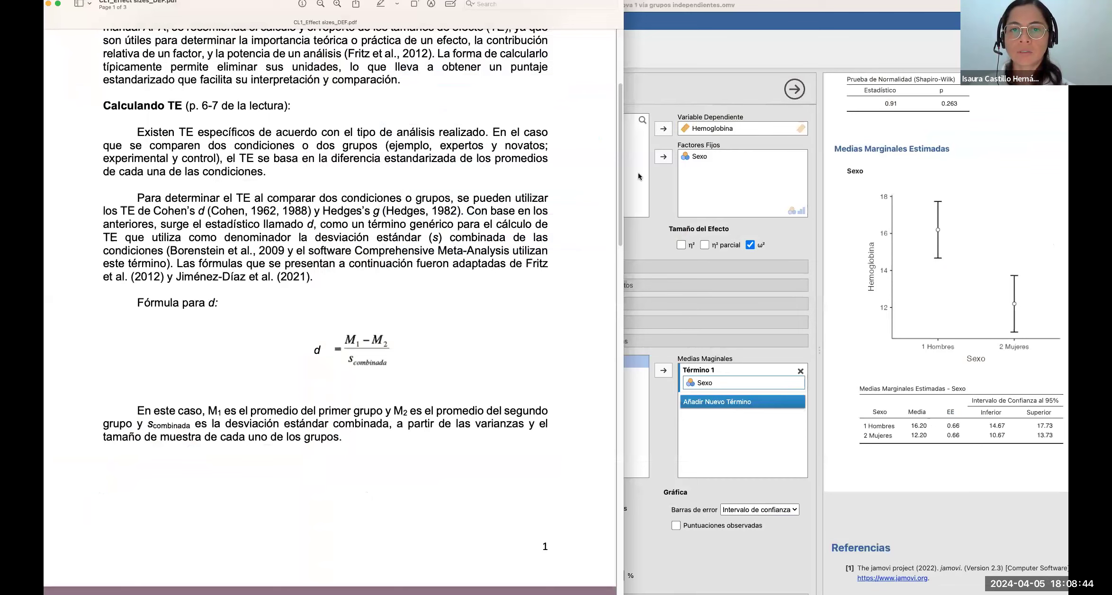
{"action": "left_click_drag", "start_coordinate": [784, 186], "coordinate": [469, 200]}
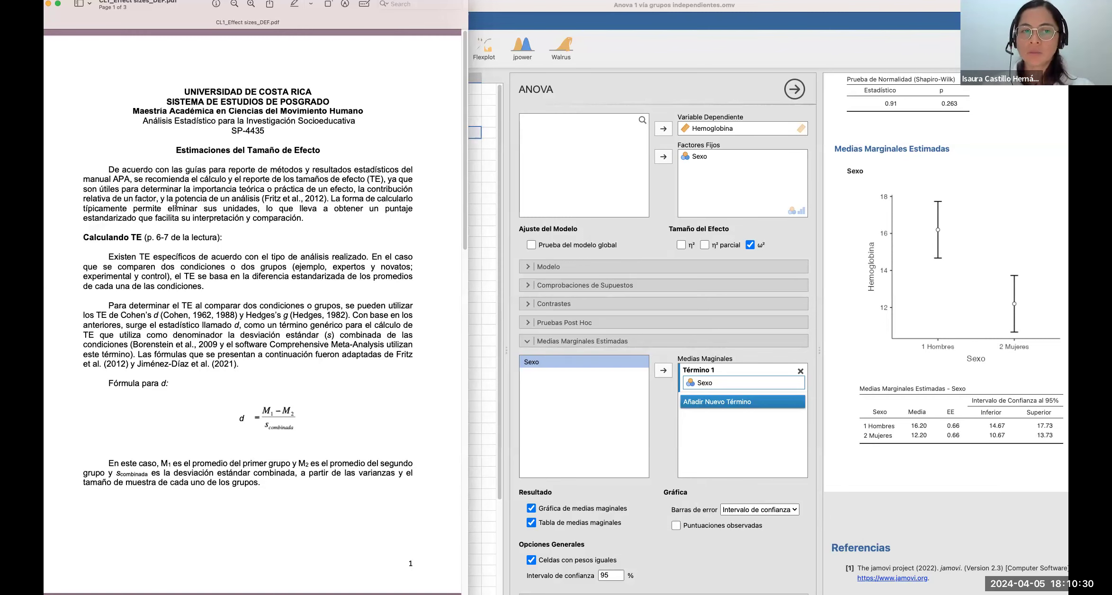
Read the Calculando TE section of the PDF, highlighting "Fórmula para d:" and then "Cohen's d"
{"action": "scroll", "coordinate": [208, 285], "scroll_direction": "down", "scroll_amount": 3}
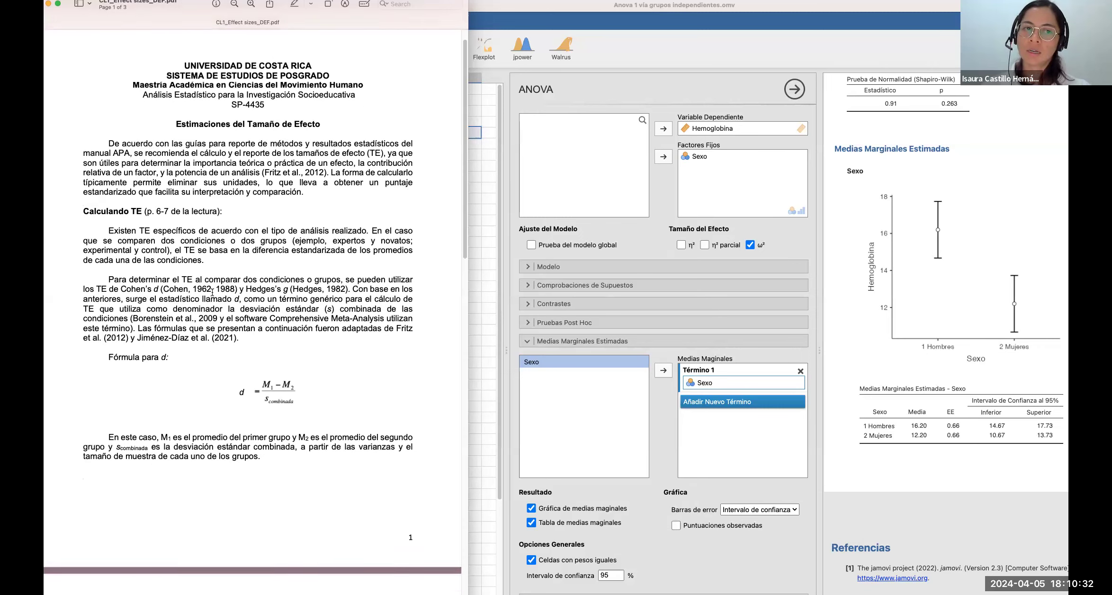
{"action": "scroll", "coordinate": [213, 291], "scroll_direction": "down", "scroll_amount": 3}
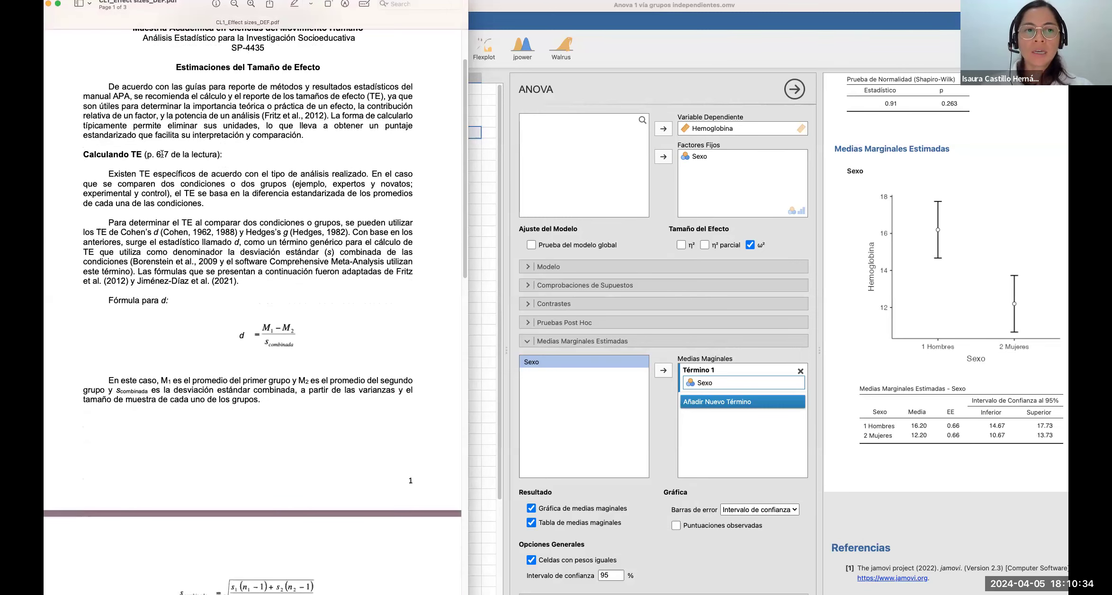
{"action": "scroll", "coordinate": [181, 228], "scroll_direction": "down", "scroll_amount": 1}
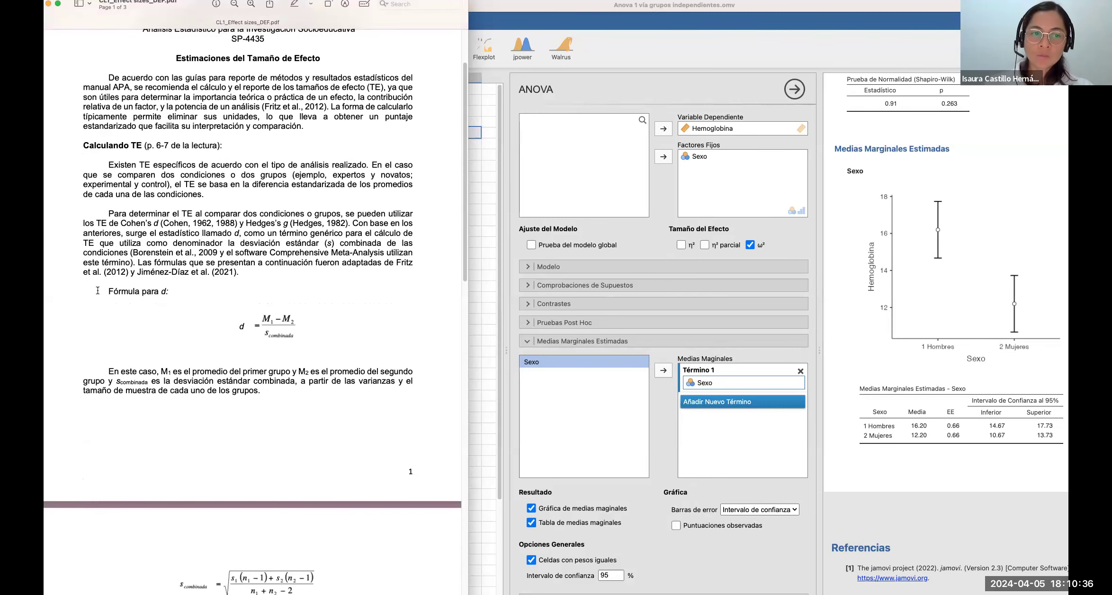
{"action": "left_click_drag", "start_coordinate": [106, 292], "coordinate": [171, 293]}
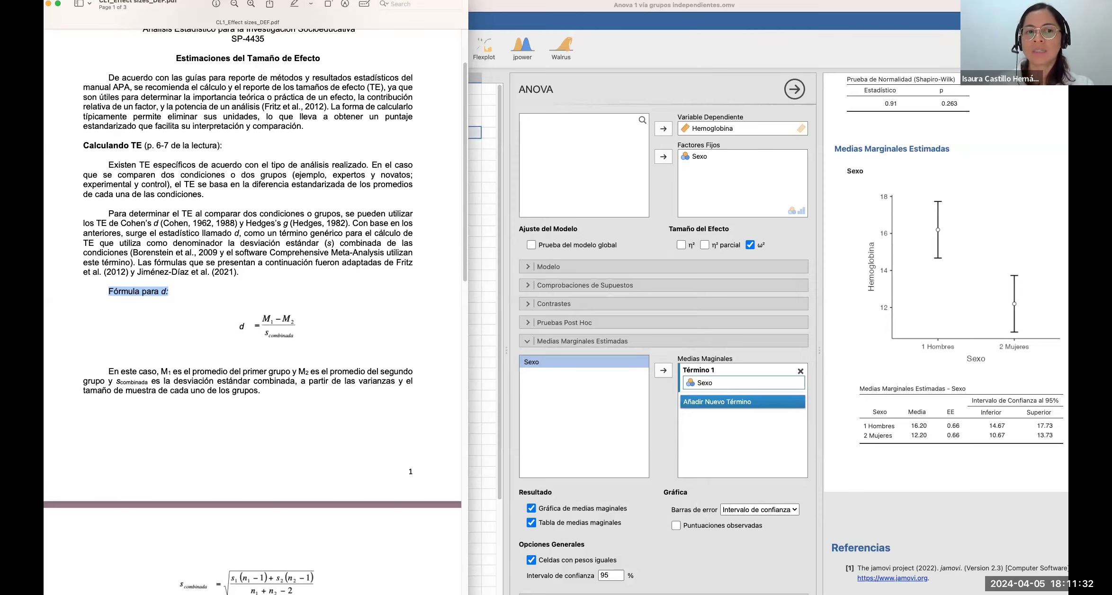
{"action": "scroll", "coordinate": [114, 338], "scroll_direction": "down", "scroll_amount": 1}
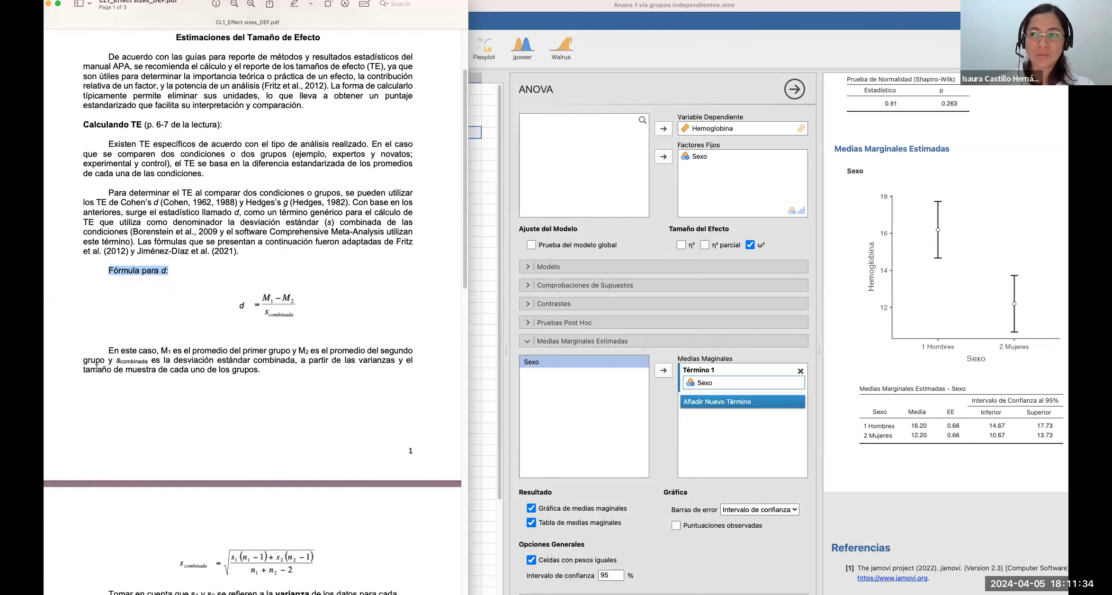
{"action": "scroll", "coordinate": [97, 355], "scroll_direction": "down", "scroll_amount": 1}
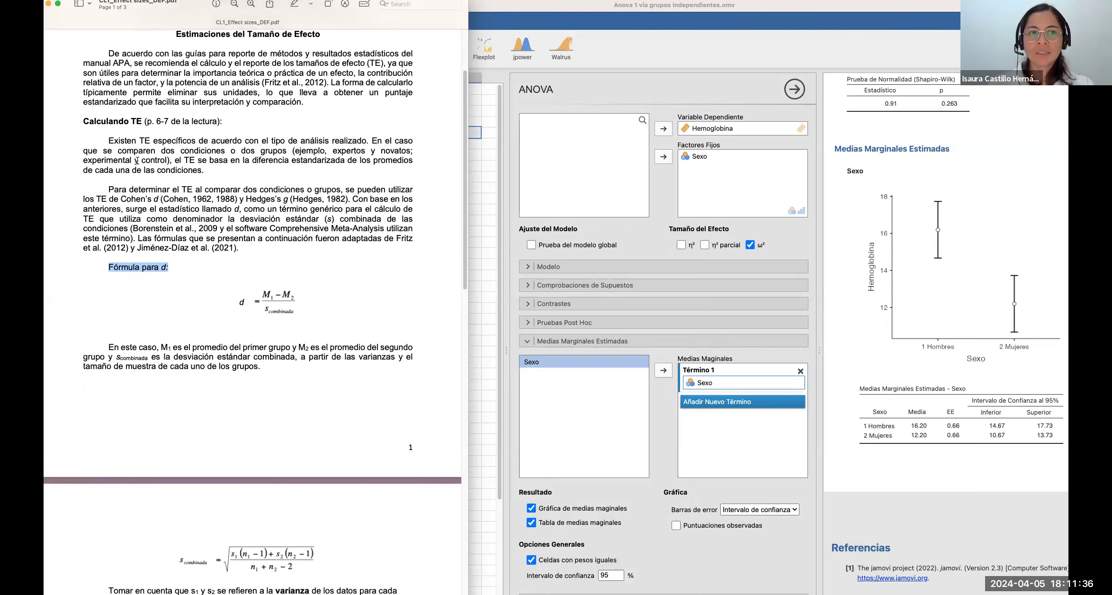
{"action": "left_click_drag", "start_coordinate": [121, 199], "coordinate": [159, 199]}
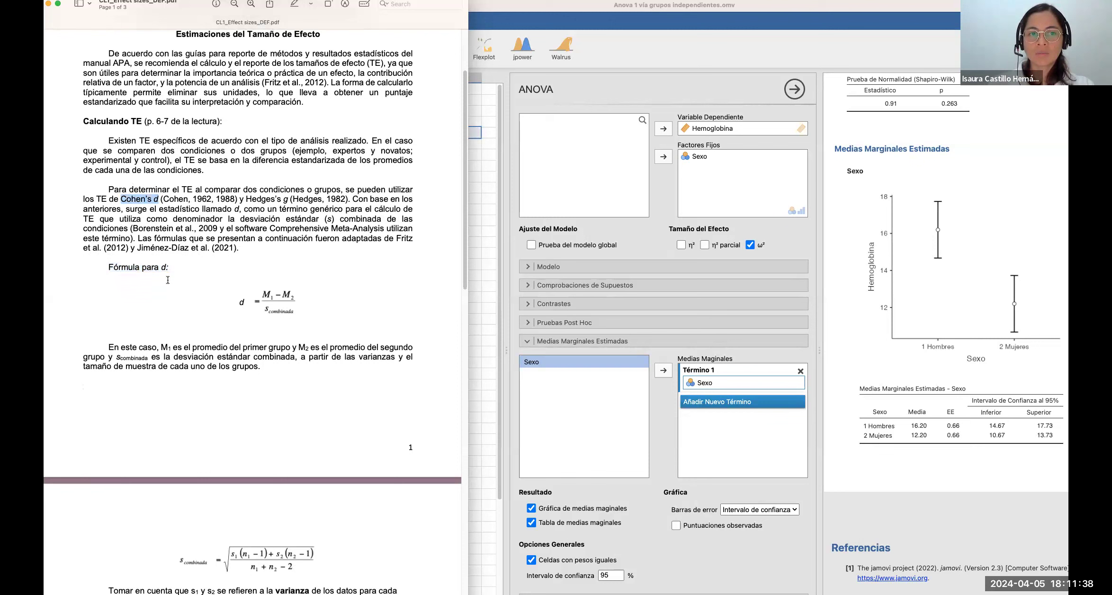
Examine the Cohen's d formula, highlighting the definition of M2 as the second group's mean and the s combinada term
{"action": "scroll", "coordinate": [171, 293], "scroll_direction": "down", "scroll_amount": 1}
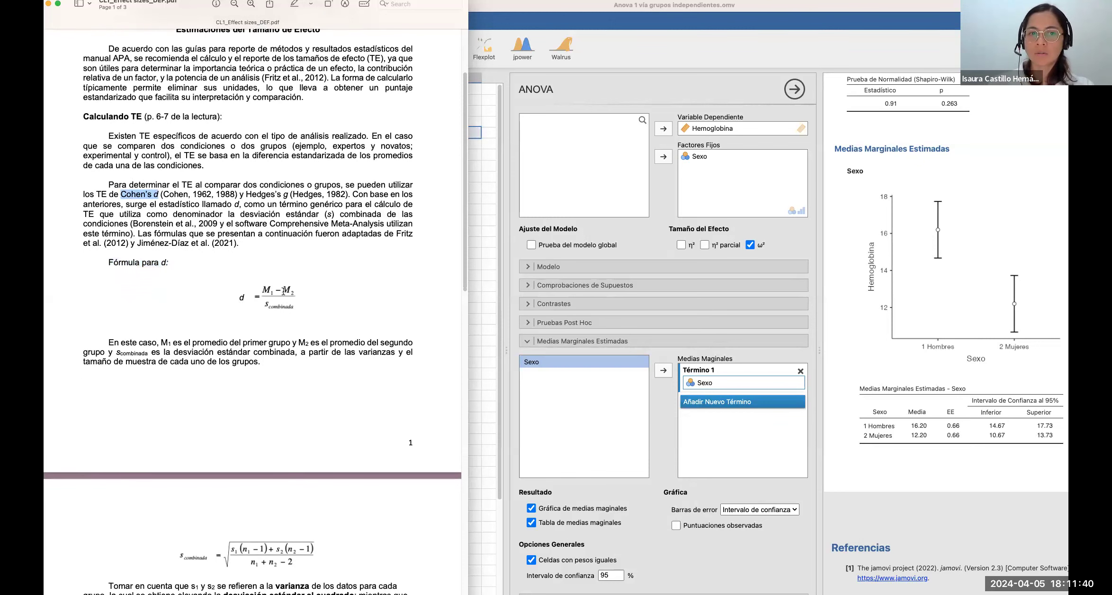
{"action": "scroll", "coordinate": [222, 241], "scroll_direction": "down", "scroll_amount": 2}
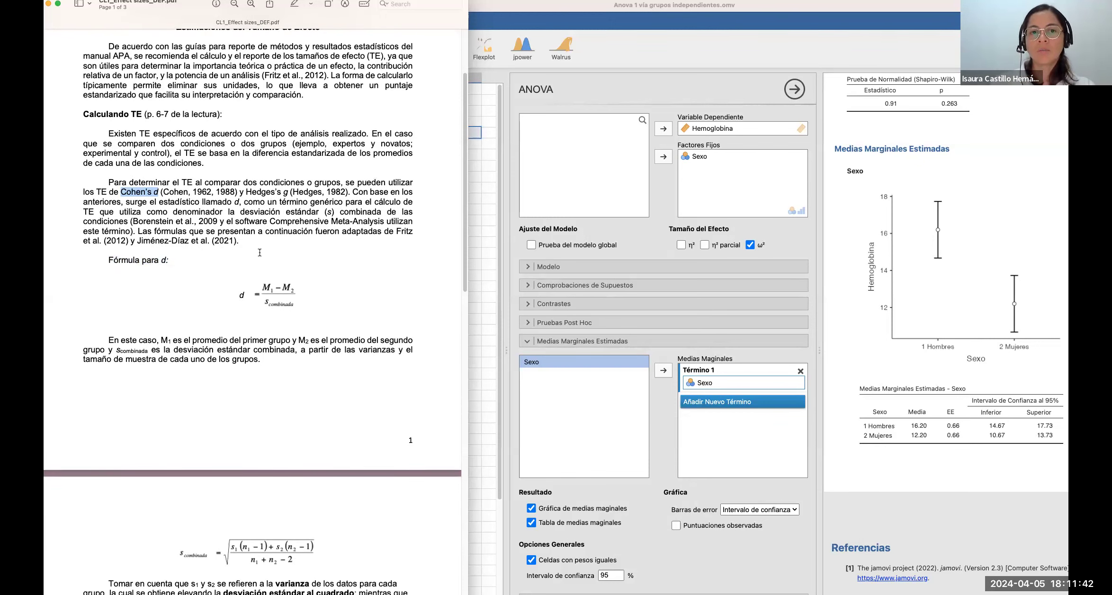
{"action": "scroll", "coordinate": [265, 286], "scroll_direction": "down", "scroll_amount": 2}
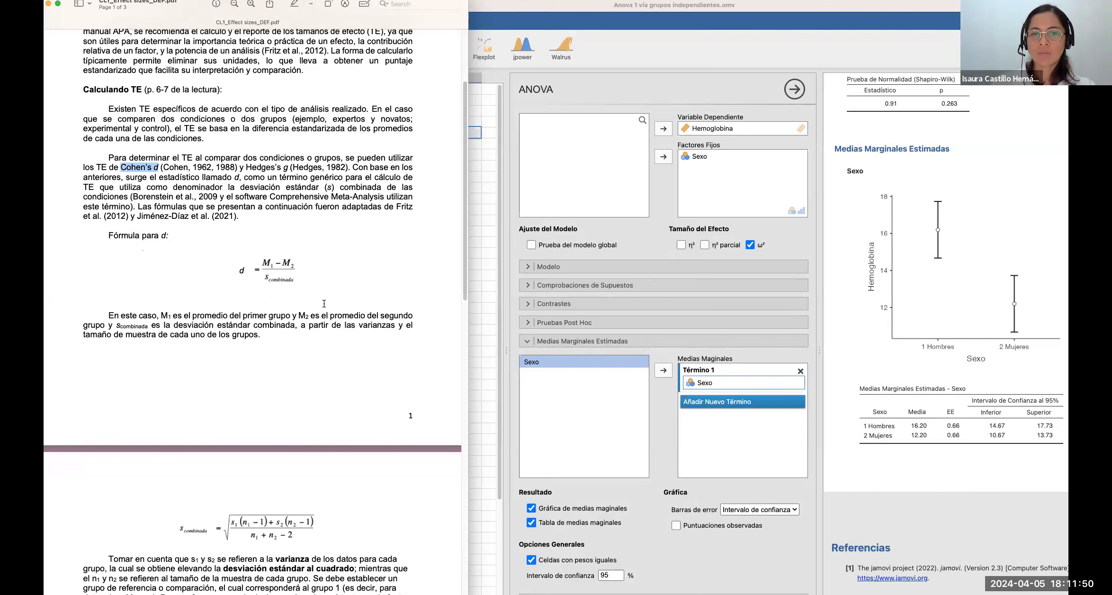
{"action": "left_click_drag", "start_coordinate": [321, 316], "coordinate": [413, 316]}
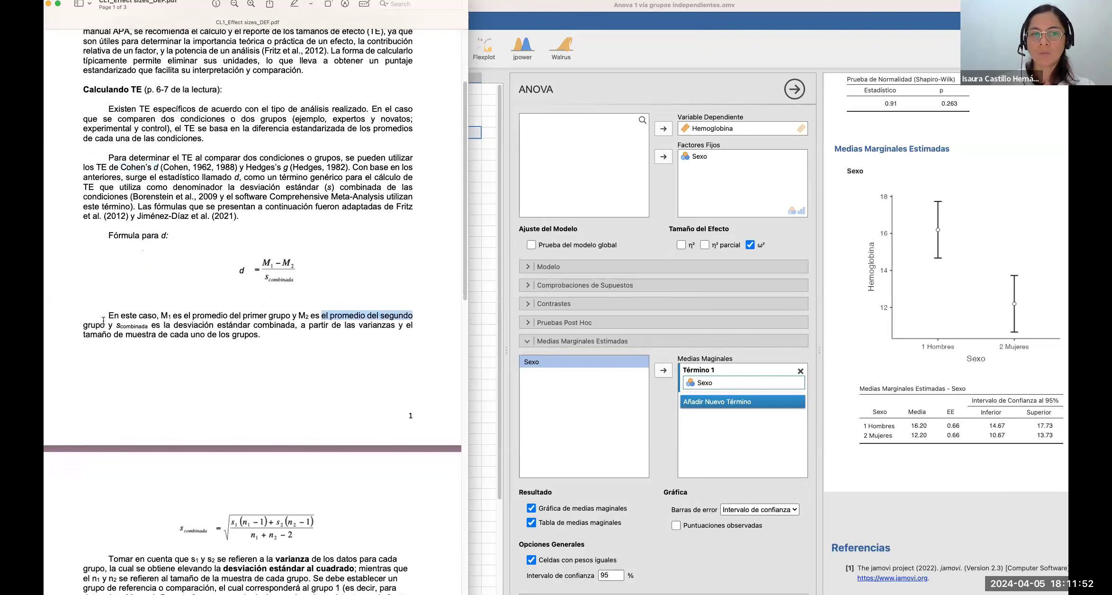
{"action": "left_click_drag", "start_coordinate": [114, 325], "coordinate": [148, 327]}
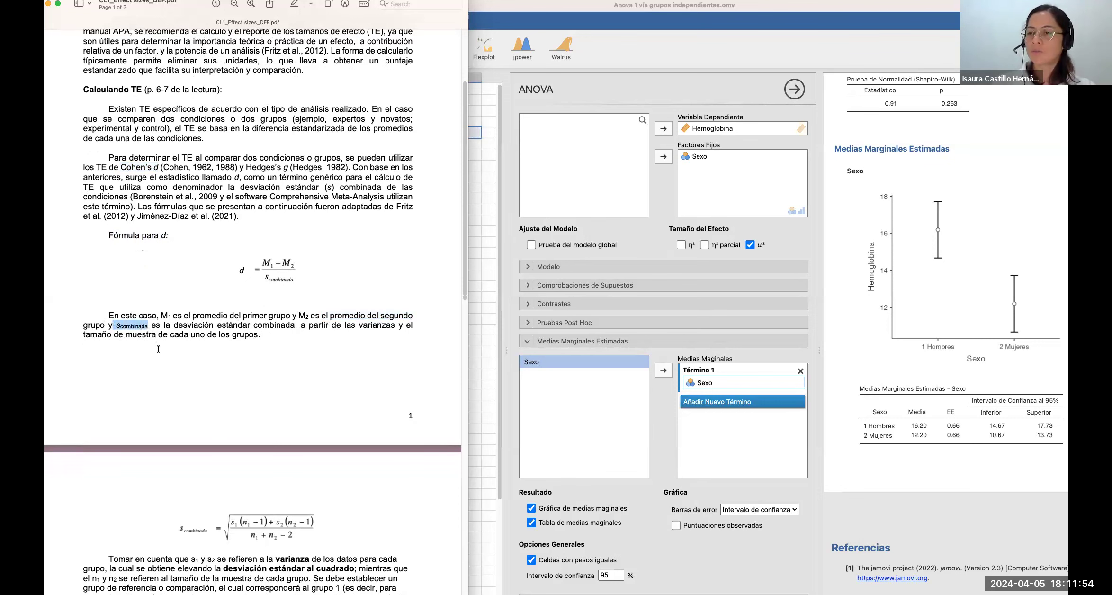
Review the s combinada formula and the Glass's Δ explanation on page 2, highlighting "intra-grupos"
{"action": "scroll", "coordinate": [178, 374], "scroll_direction": "down", "scroll_amount": 10}
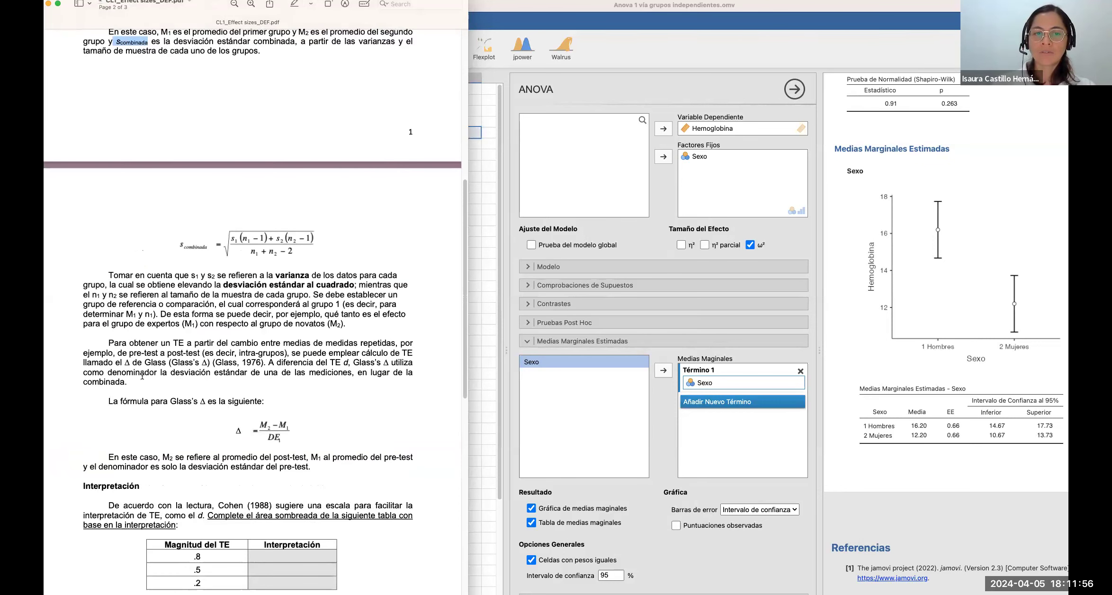
{"action": "scroll", "coordinate": [255, 252], "scroll_direction": "down", "scroll_amount": 1}
{"action": "scroll", "coordinate": [255, 252], "scroll_direction": "down", "scroll_amount": 2}
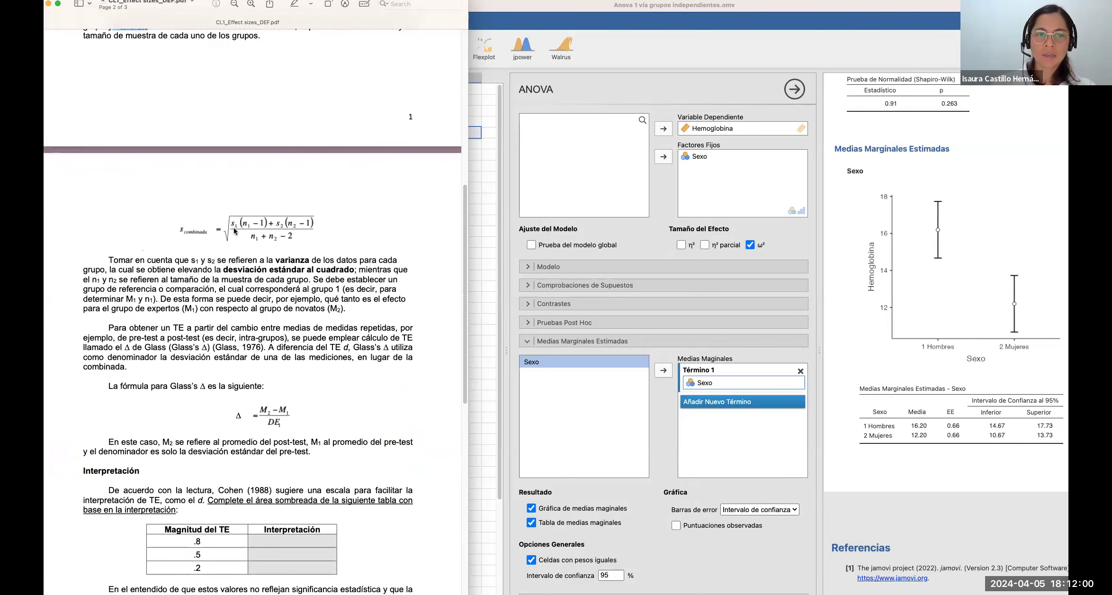
{"action": "scroll", "coordinate": [236, 228], "scroll_direction": "down", "scroll_amount": 3}
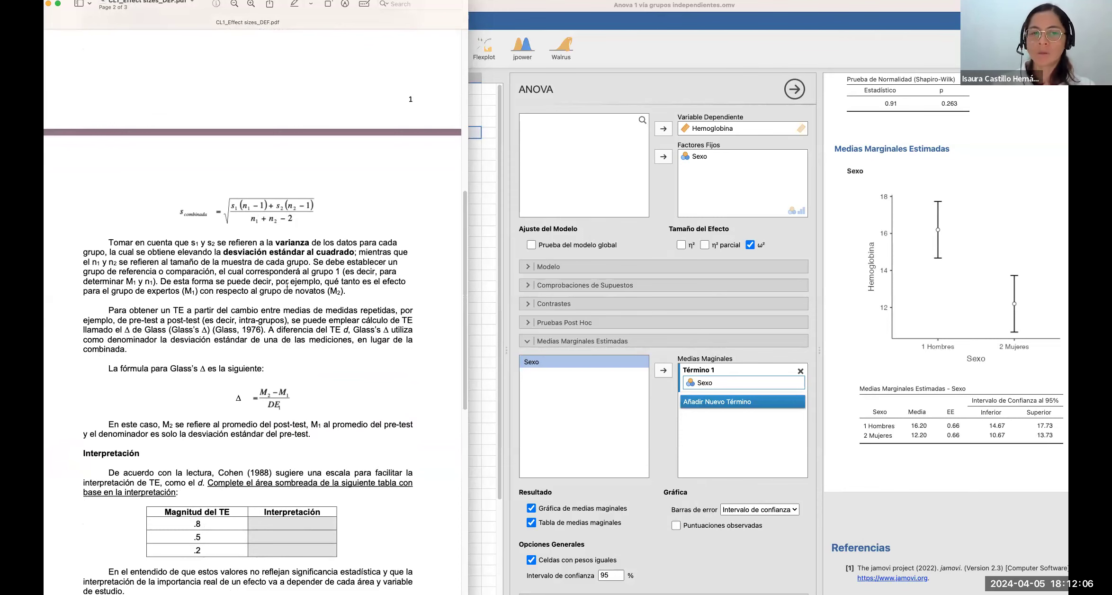
{"action": "scroll", "coordinate": [288, 286], "scroll_direction": "down", "scroll_amount": 1}
{"action": "scroll", "coordinate": [287, 286], "scroll_direction": "down", "scroll_amount": 15}
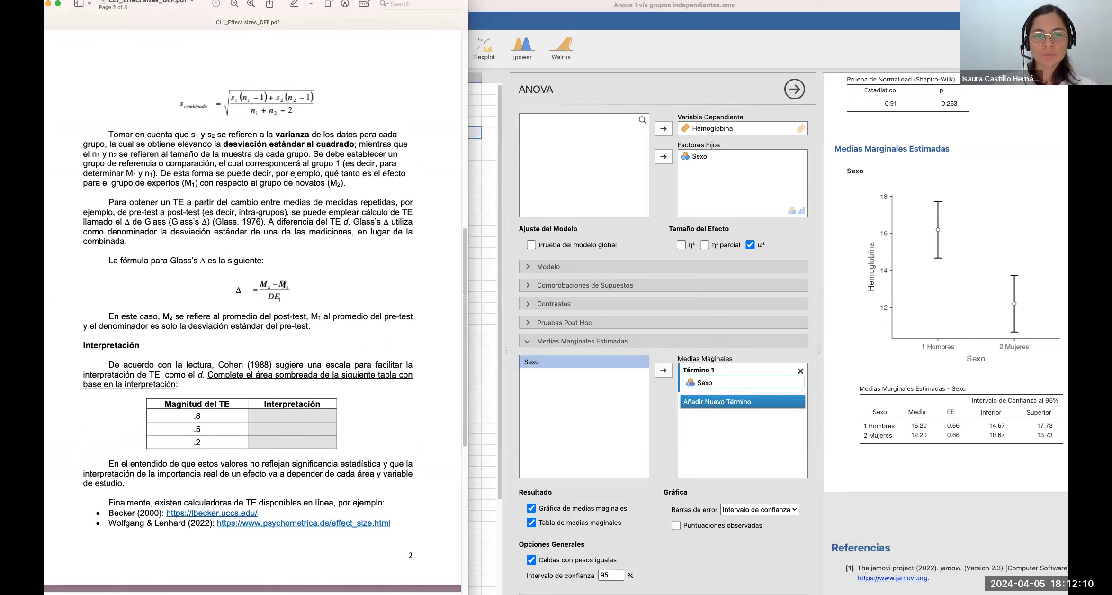
{"action": "left_click_drag", "start_coordinate": [239, 212], "coordinate": [287, 218]}
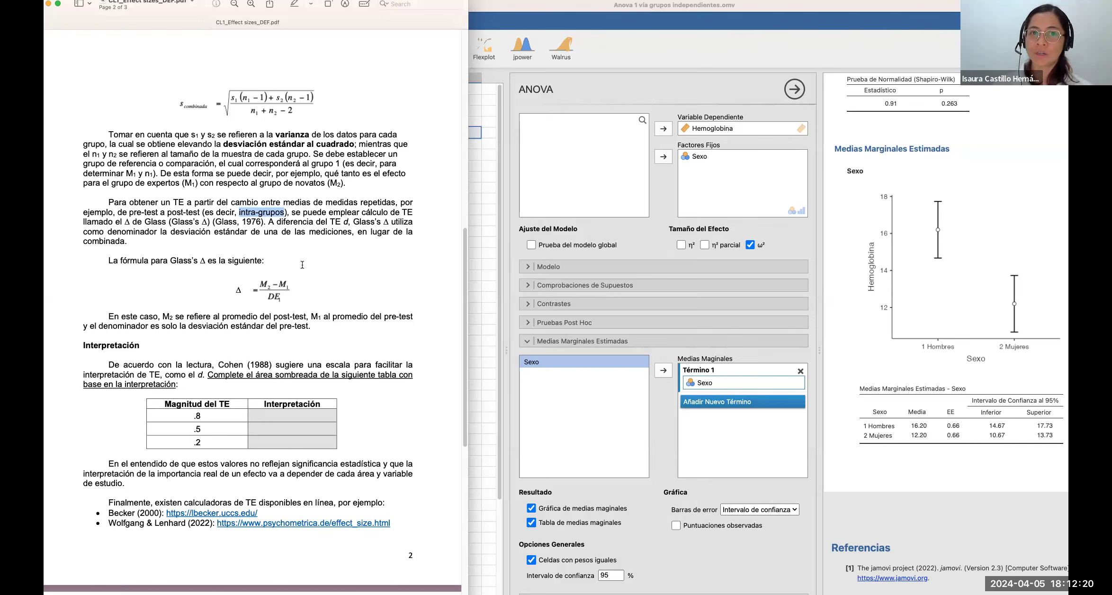
Widen the effect sizes PDF window and zoom in on the Glass's Δ section of page 2
{"action": "left_click", "coordinate": [251, 4]}
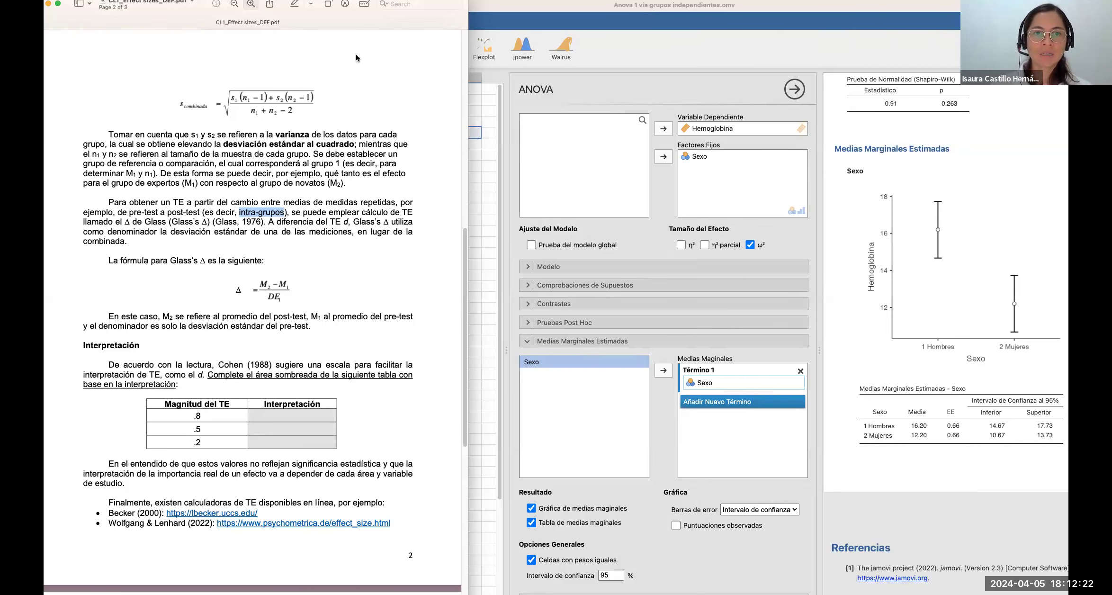
{"action": "left_click_drag", "start_coordinate": [468, 90], "coordinate": [772, 91]}
{"action": "left_click", "coordinate": [487, 5]}
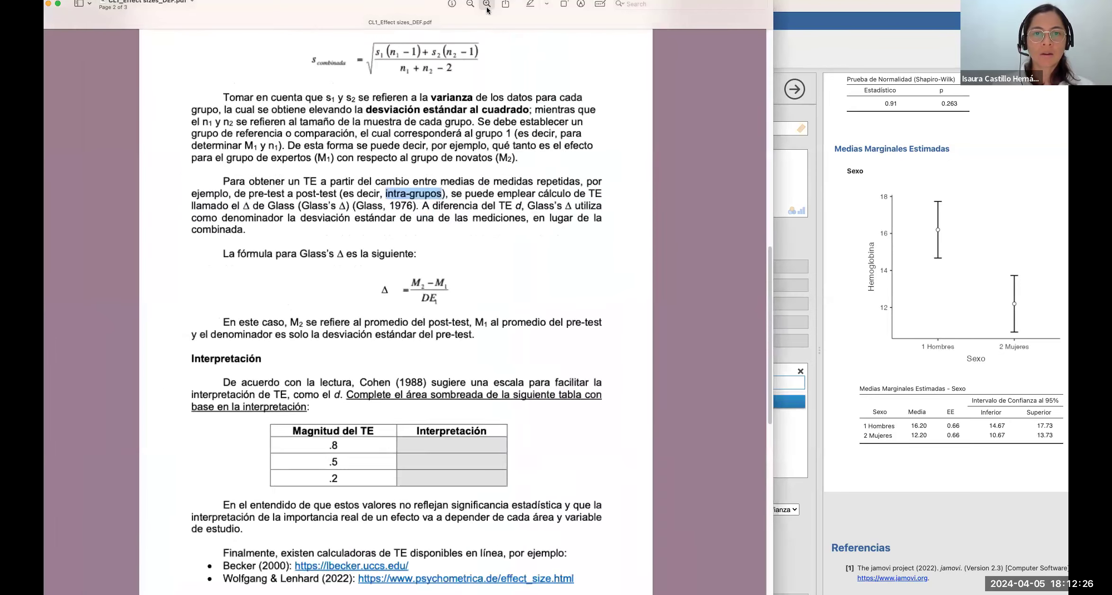
{"action": "left_click", "coordinate": [488, 4]}
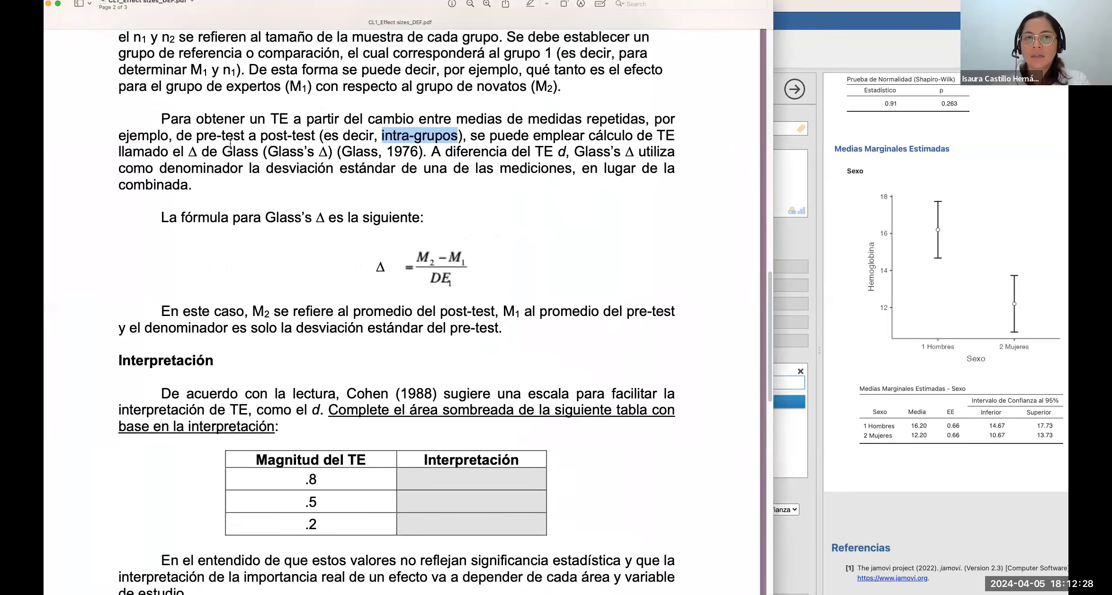
Highlight "Δ de Glass" and the definitions of M2, M1 and the pre-test standard deviation denominator in its formula
{"action": "left_click_drag", "start_coordinate": [188, 152], "coordinate": [259, 153]}
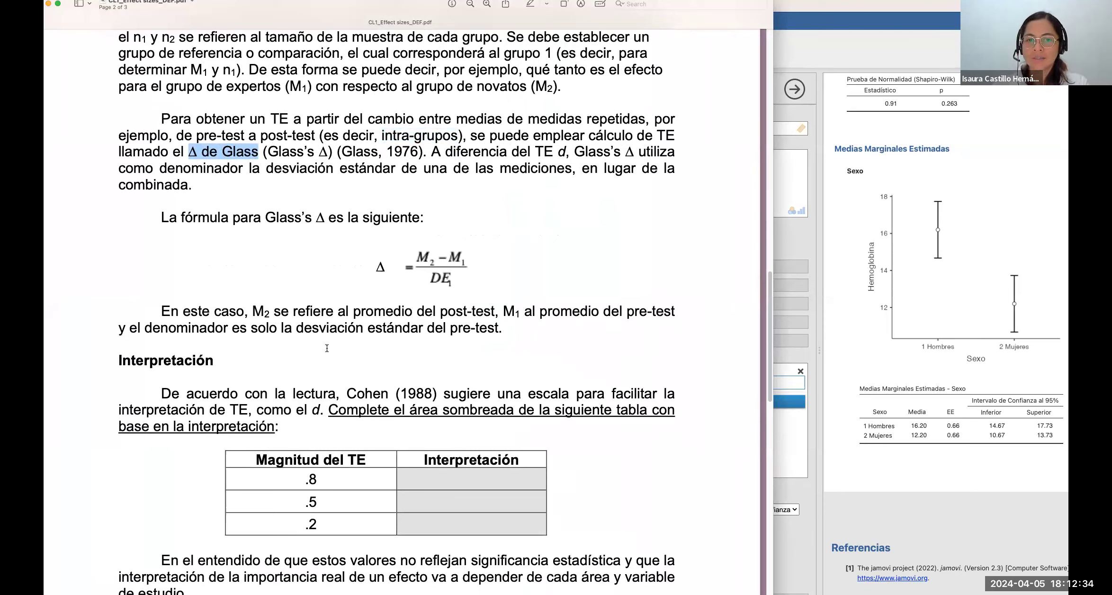
{"action": "left_click_drag", "start_coordinate": [252, 312], "coordinate": [491, 307]}
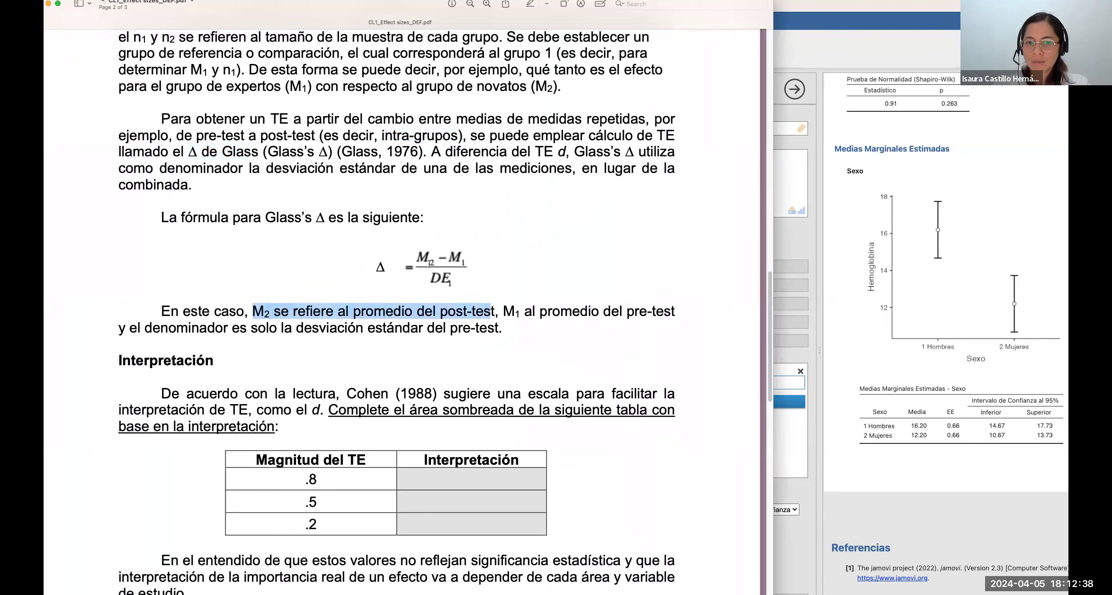
{"action": "left_click_drag", "start_coordinate": [504, 312], "coordinate": [676, 311]}
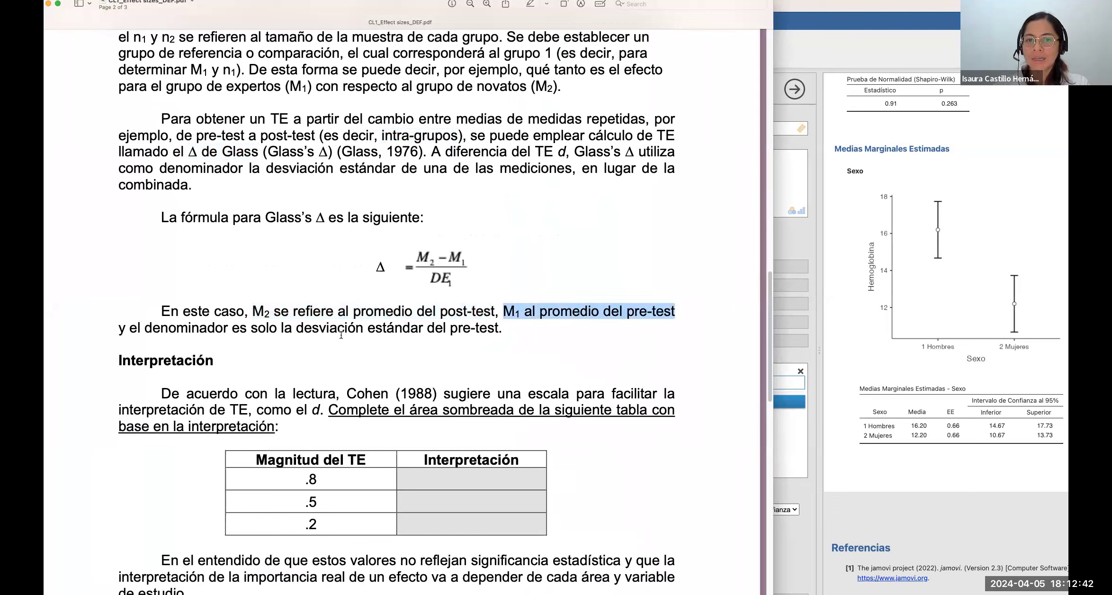
{"action": "left_click_drag", "start_coordinate": [427, 328], "coordinate": [498, 329]}
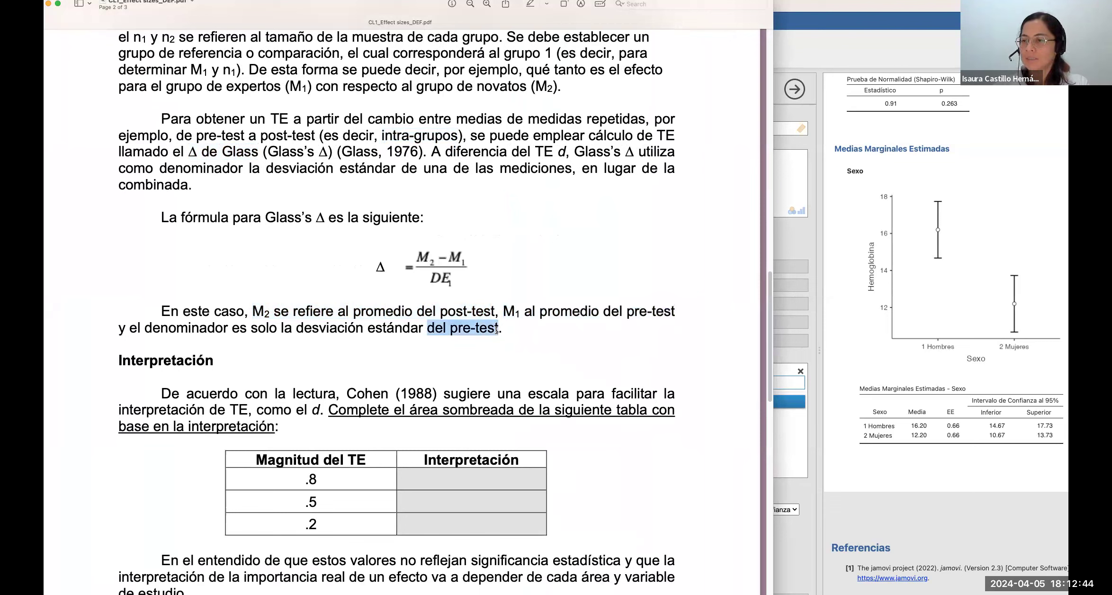